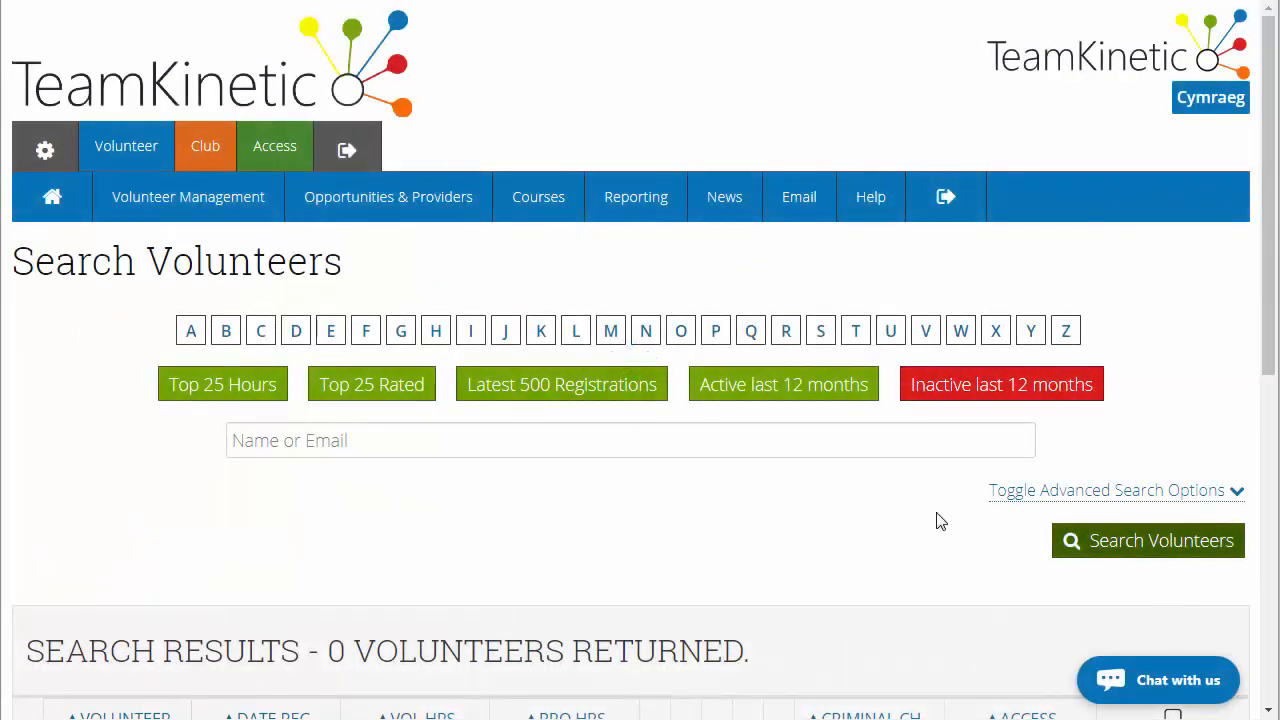
# List the volunteers under O, select the last volunteer in the results and apply the Add TeamLeader Mark designation
pyautogui.click(702, 333)
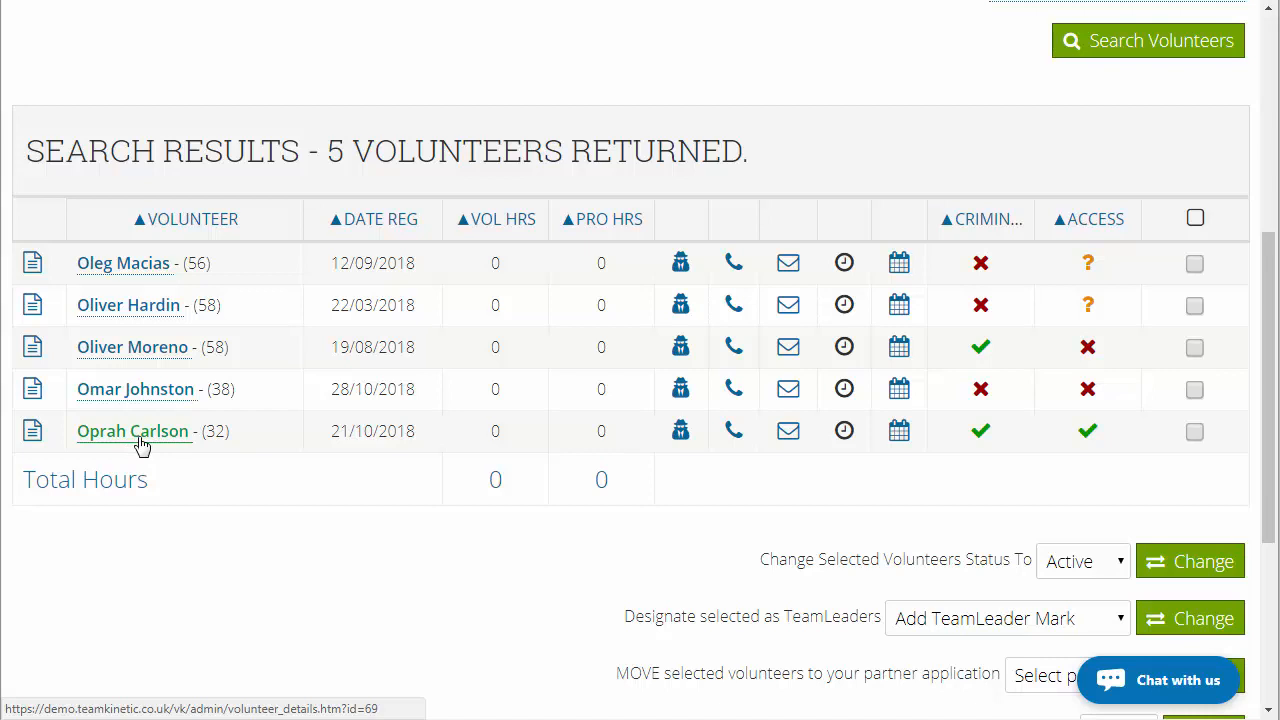
pyautogui.click(1198, 438)
pyautogui.moveTo(1274, 467); pyautogui.dragTo(1274, 528)
pyautogui.moveTo(741, 474); pyautogui.dragTo(824, 474)
pyautogui.click(878, 473)
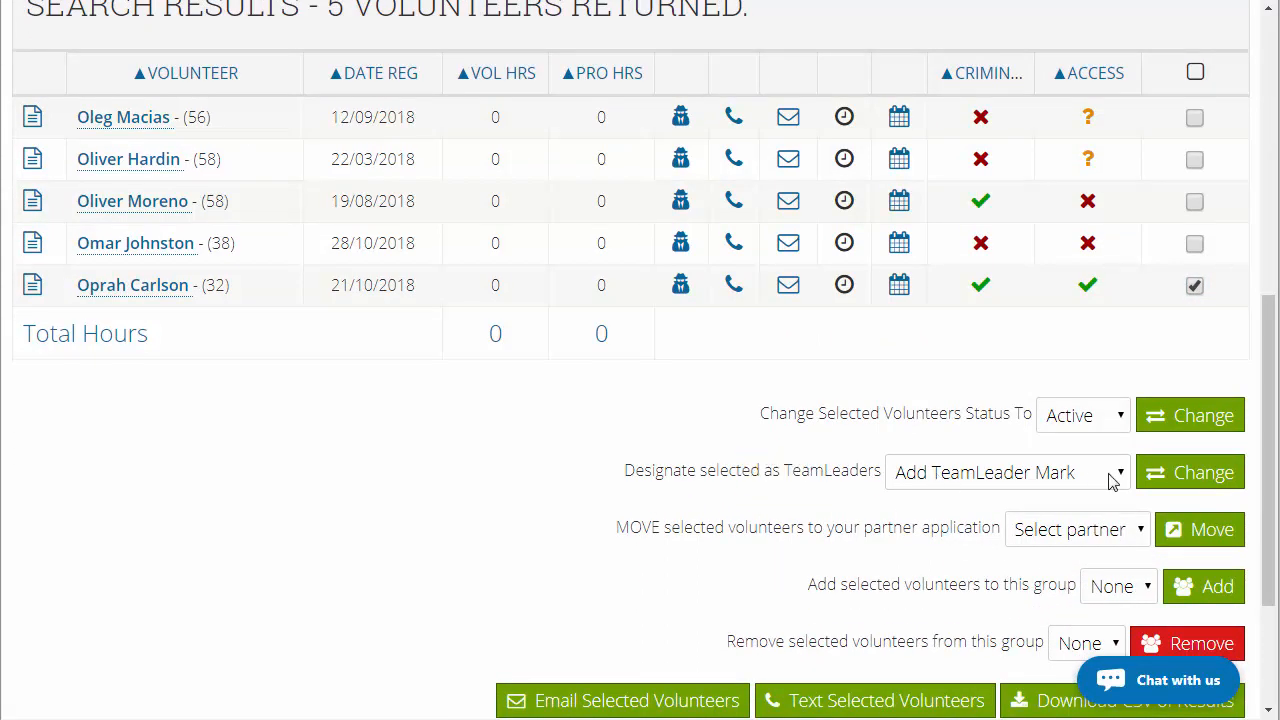
pyautogui.click(1050, 481)
pyautogui.click(1049, 481)
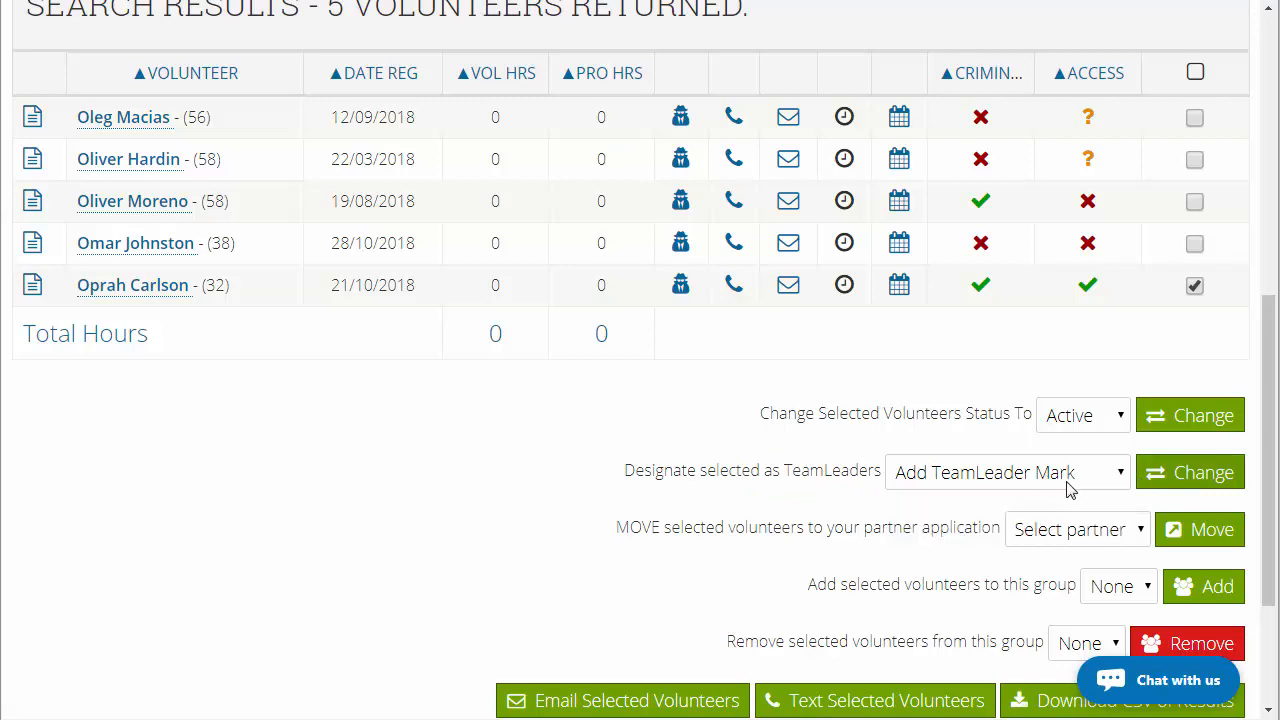
pyautogui.click(1180, 480)
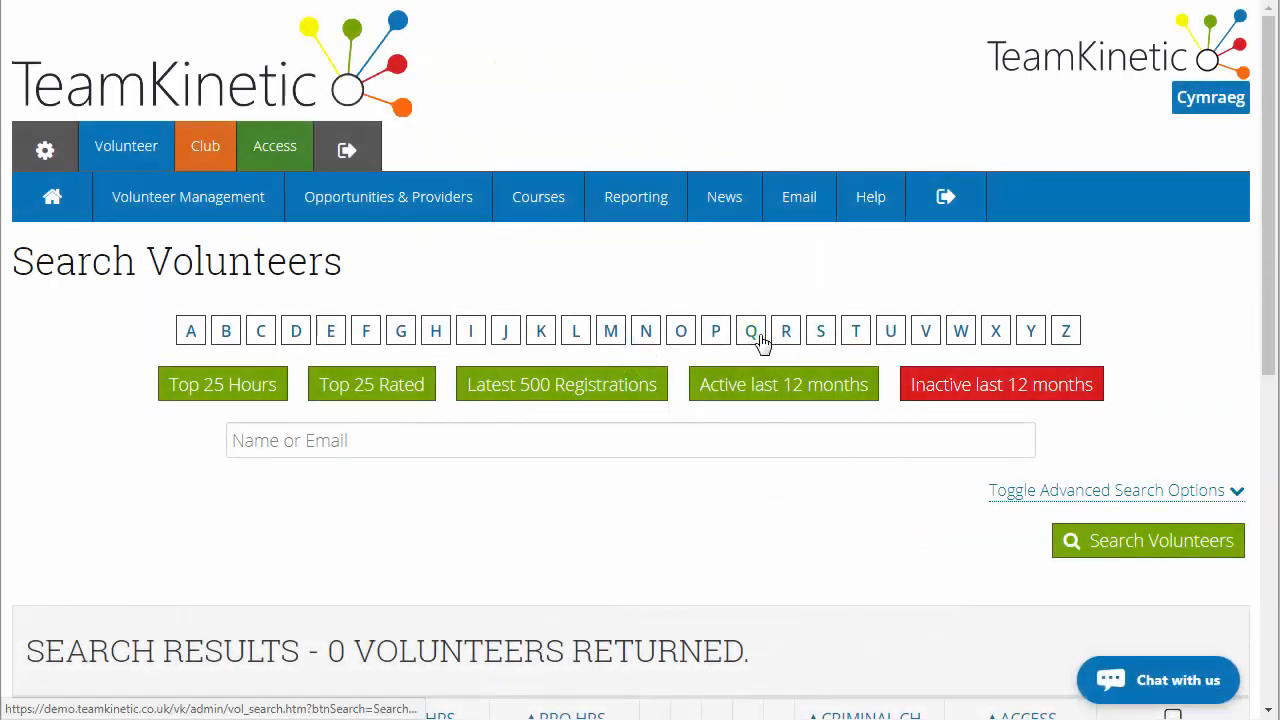
# List the volunteers under O again and check the TeamLeader mark beside the designated volunteer
pyautogui.click(680, 331)
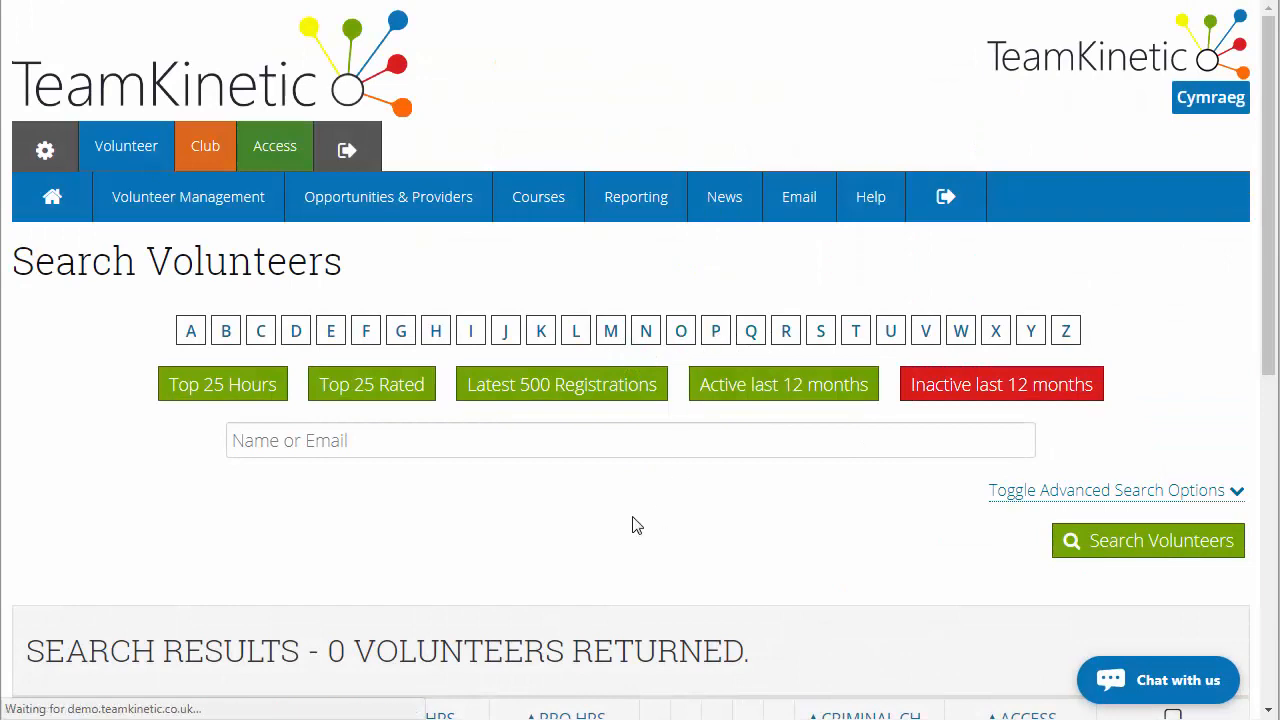
pyautogui.scroll(-4, 635, 525)
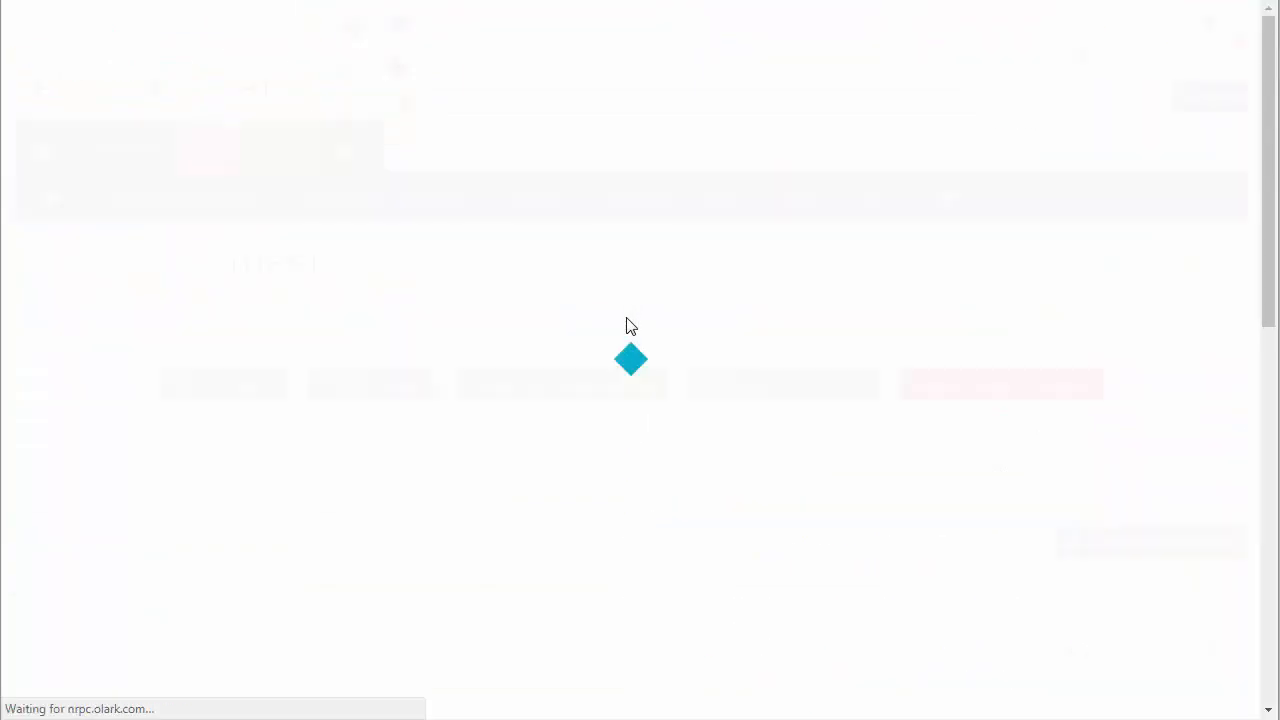
pyautogui.scroll(-5, 625, 335)
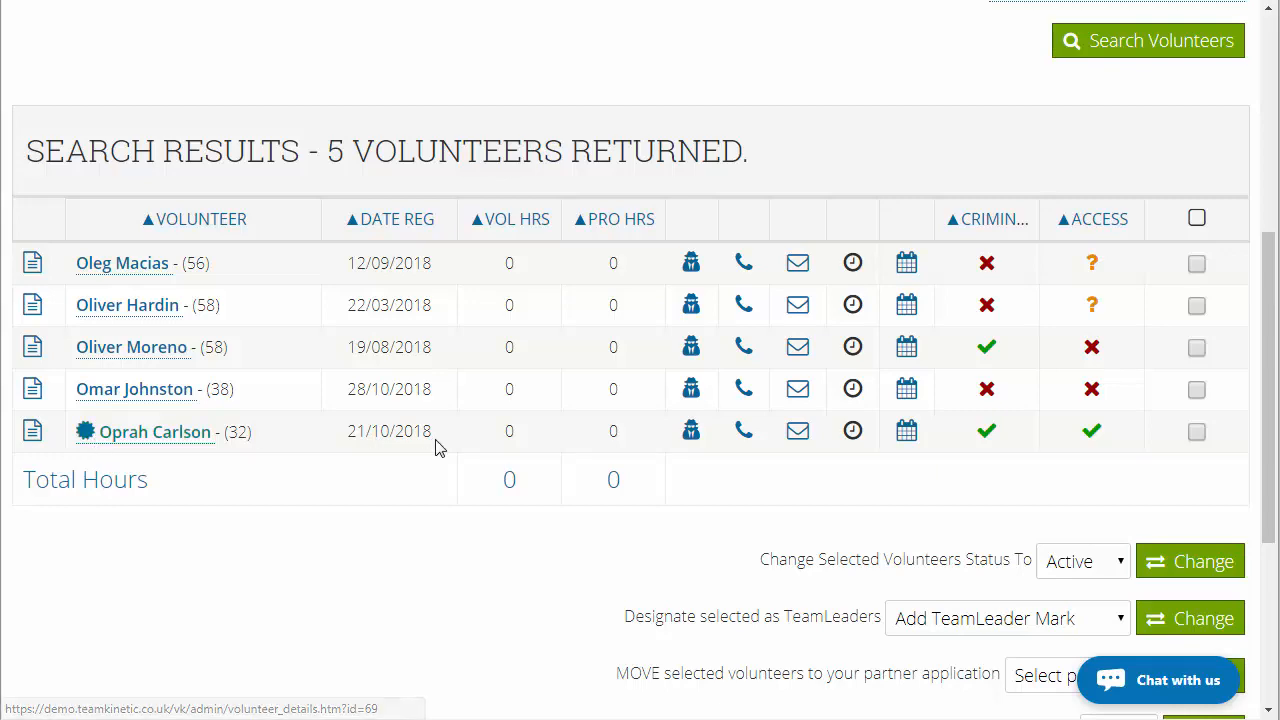
# Start a new opportunity with the English name "Litter Picking 2" and the English description "details"
pyautogui.scroll(5, 443, 449)
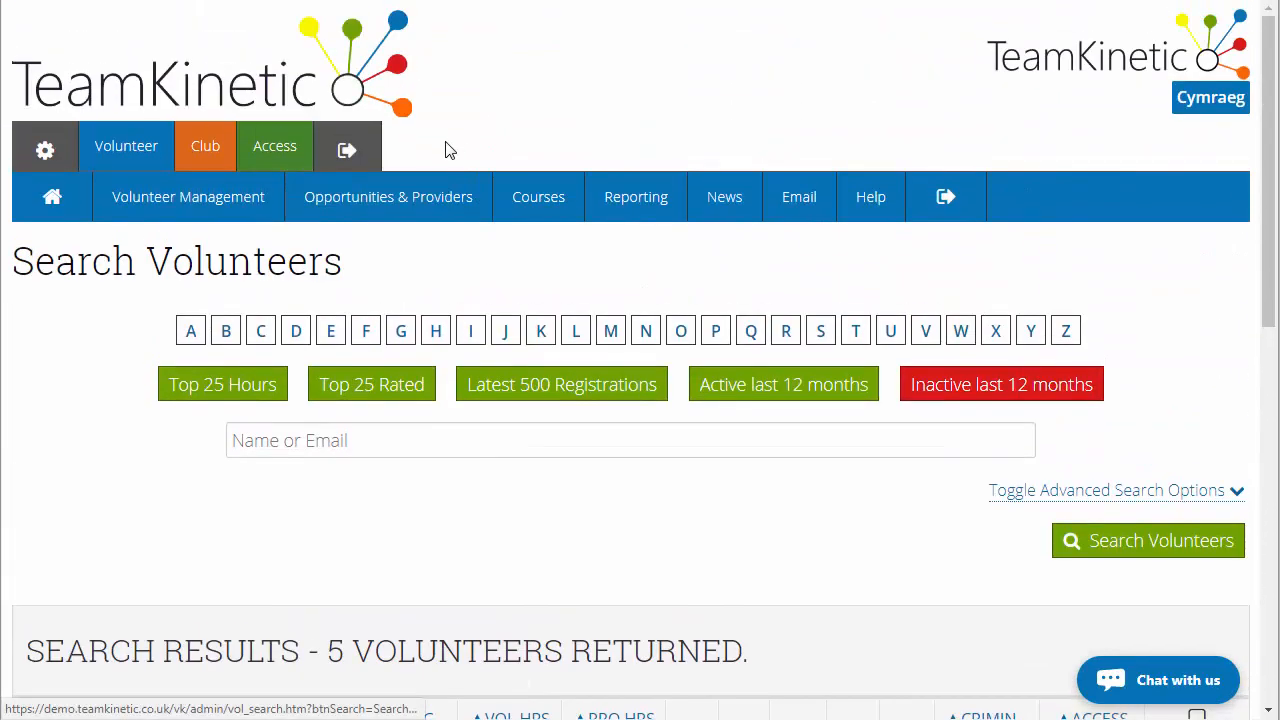
pyautogui.moveTo(393, 205)
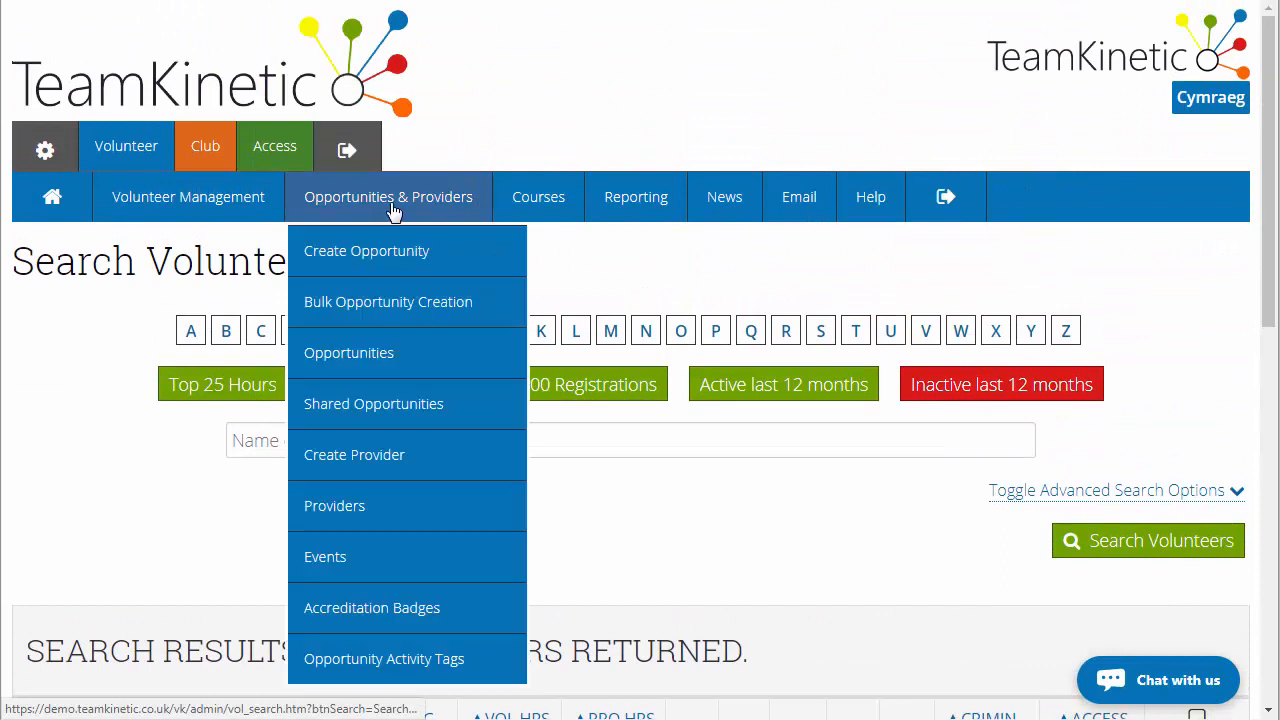
pyautogui.click(407, 261)
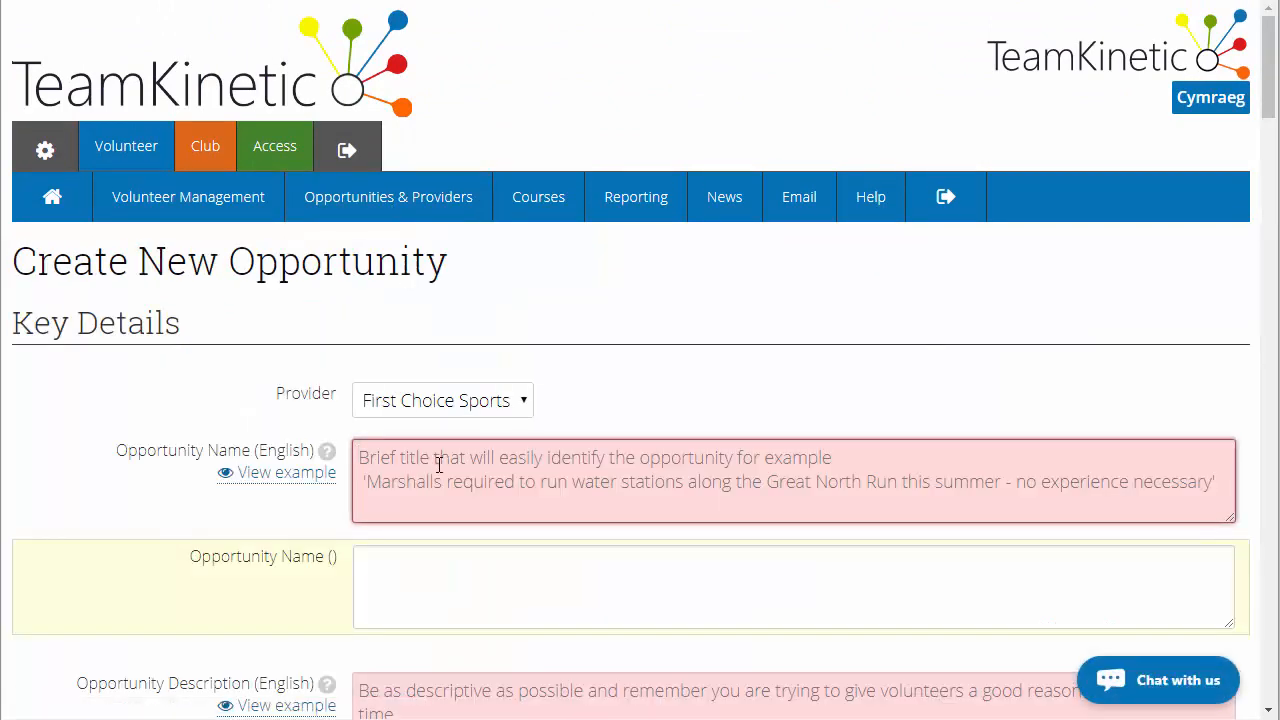
pyautogui.write('Litter ')
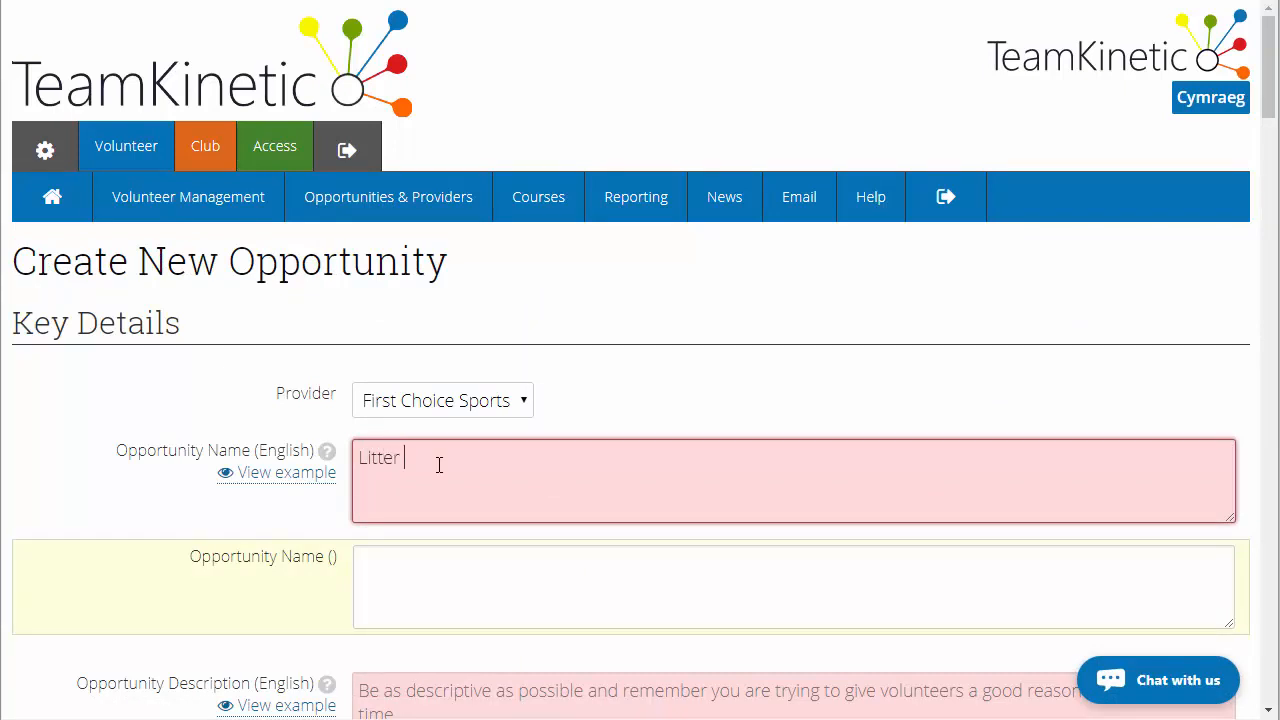
pyautogui.write('Picking 2')
pyautogui.scroll(-2, 461, 651)
pyautogui.click(451, 533)
pyautogui.write('details')
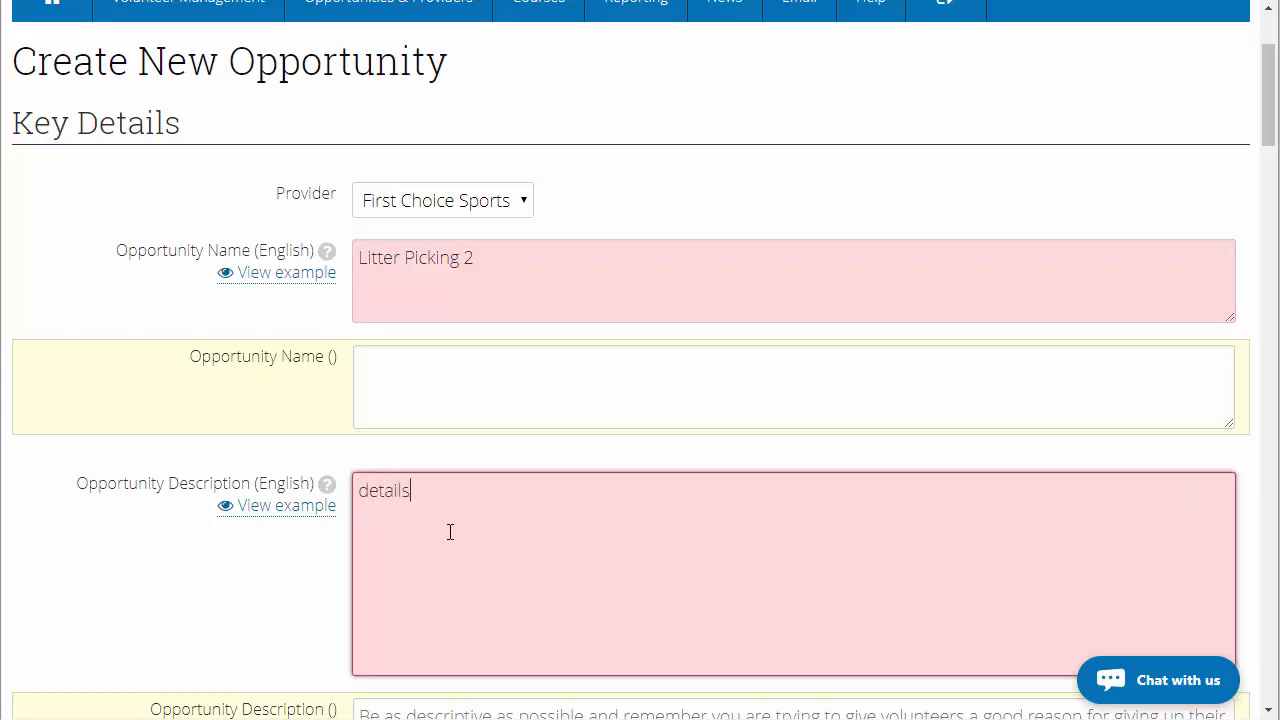
# Add the suggested activity tags Test and Teams Liaison to the opportunity
pyautogui.scroll(-5, 451, 528)
pyautogui.scroll(-1, 445, 265)
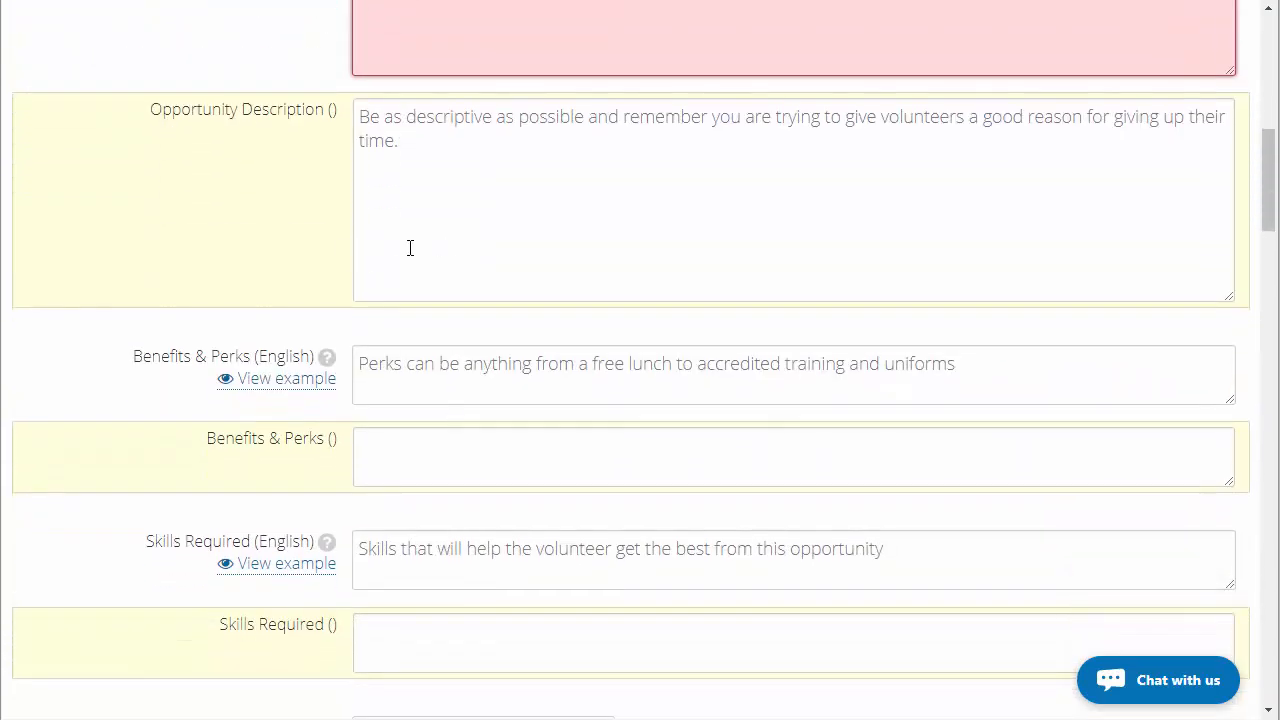
pyautogui.scroll(-3, 469, 495)
pyautogui.click(412, 558)
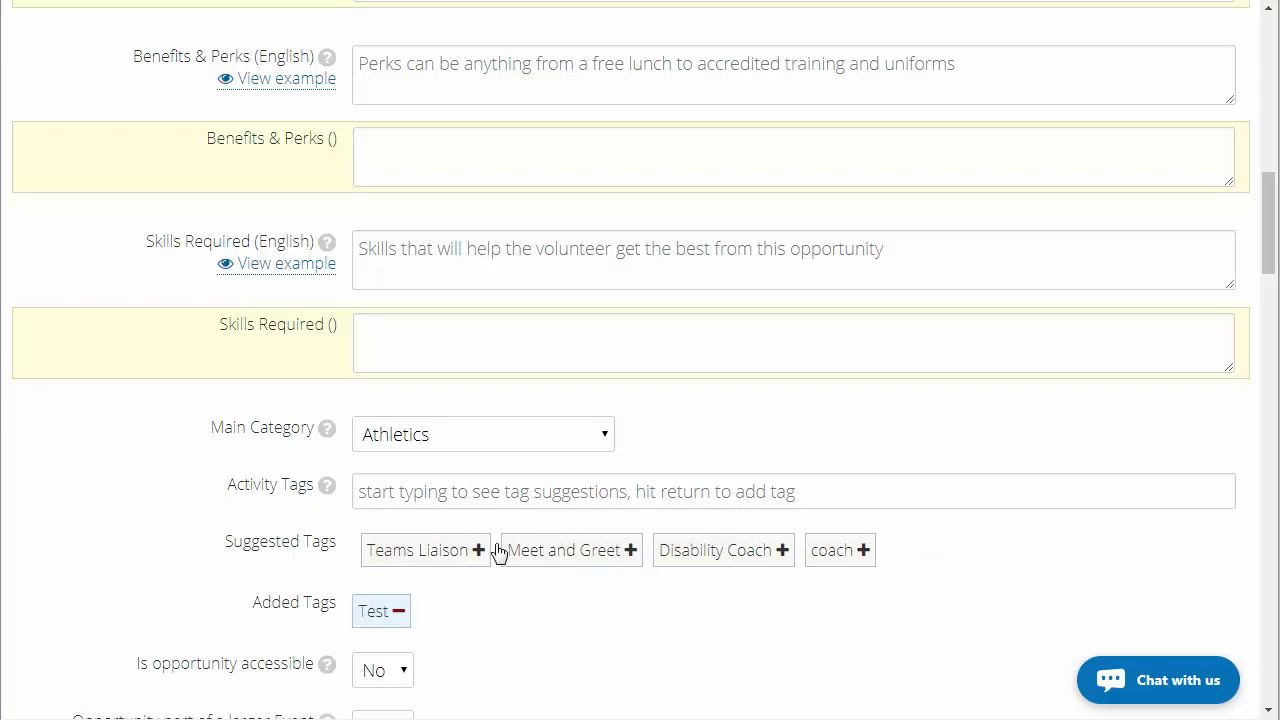
pyautogui.click(457, 549)
# Set the maximum TeamLeaders per session to 1 in the opportunity's TeamLeader settings
pyautogui.scroll(-2, 455, 484)
pyautogui.scroll(-5, 455, 484)
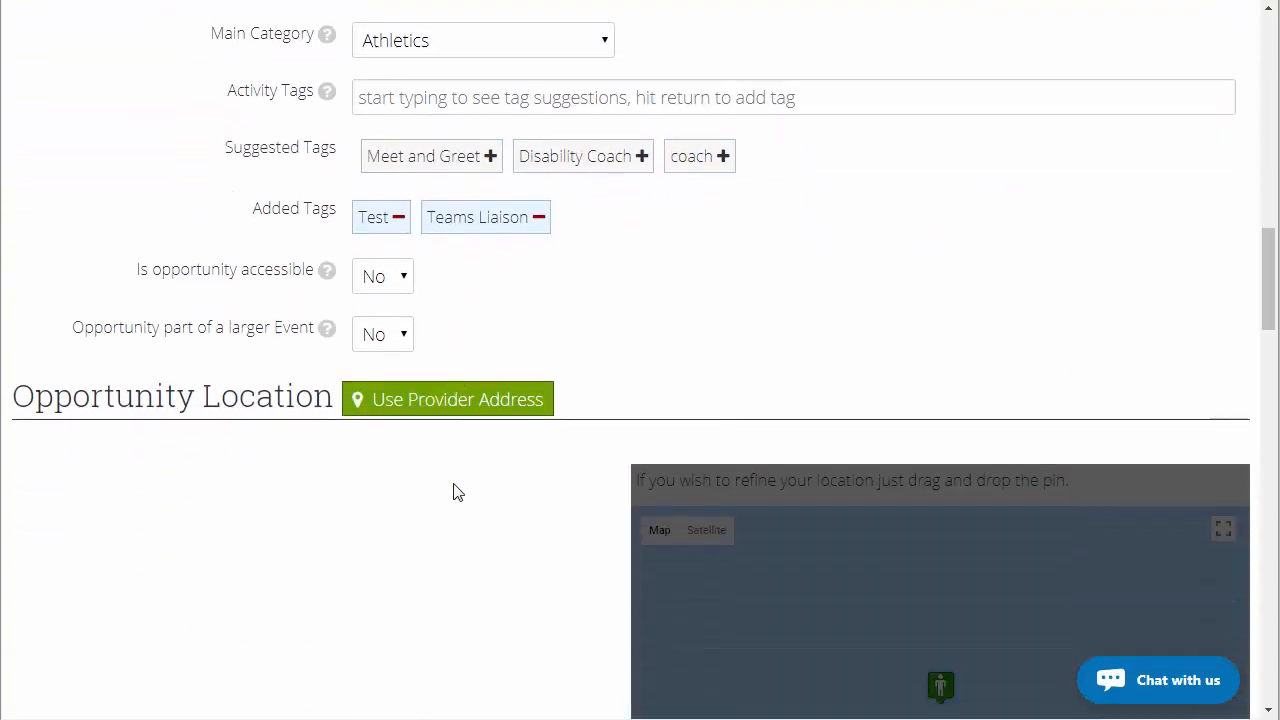
pyautogui.scroll(-9, 463, 530)
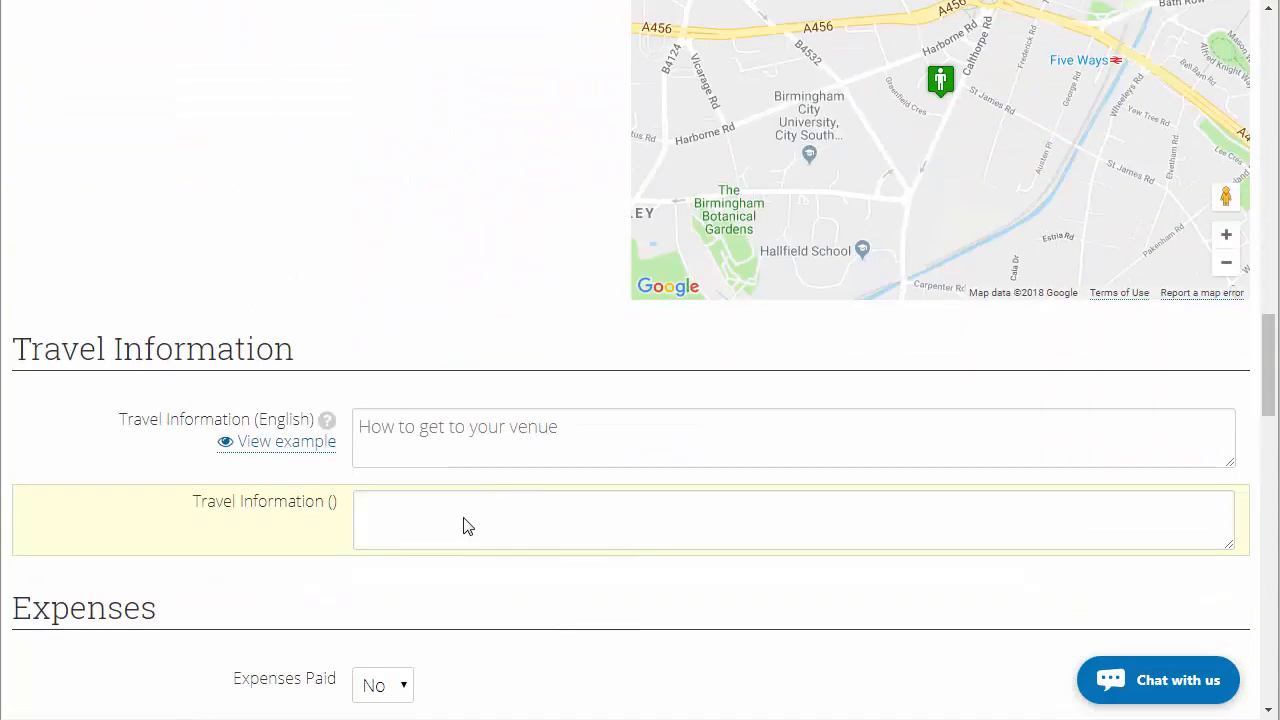
pyautogui.scroll(-1, 420, 492)
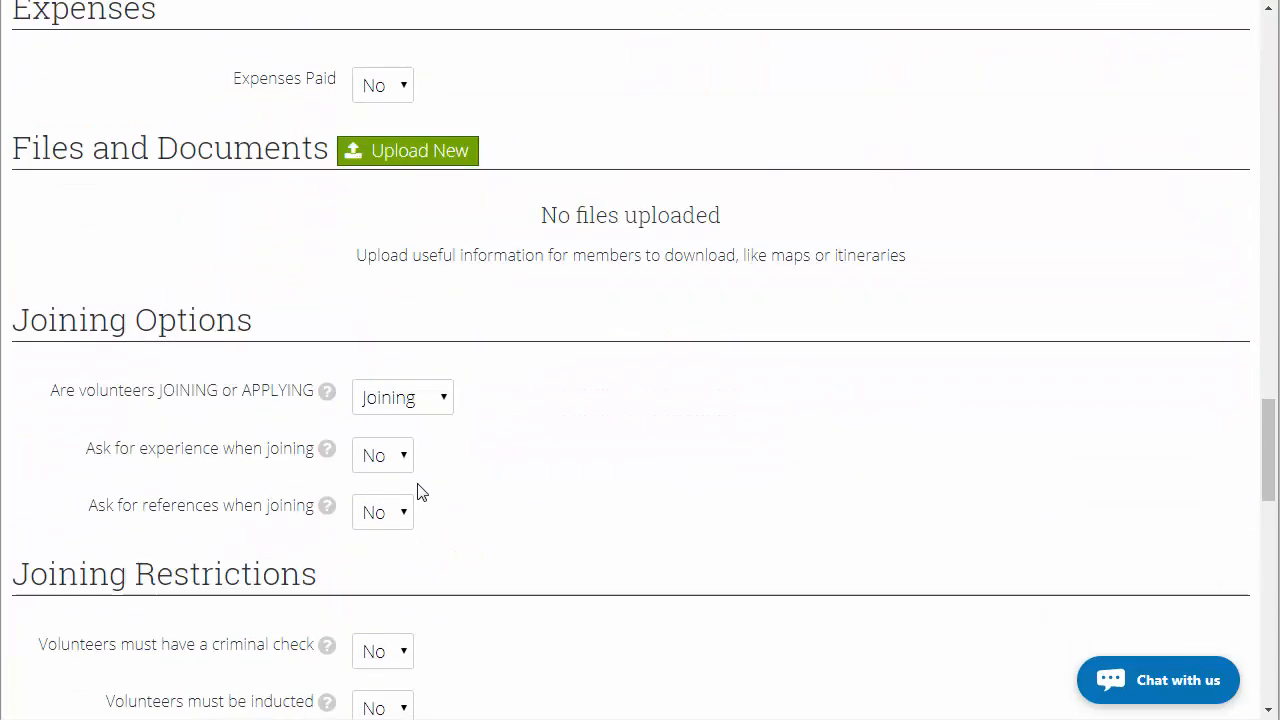
pyautogui.scroll(-8, 420, 492)
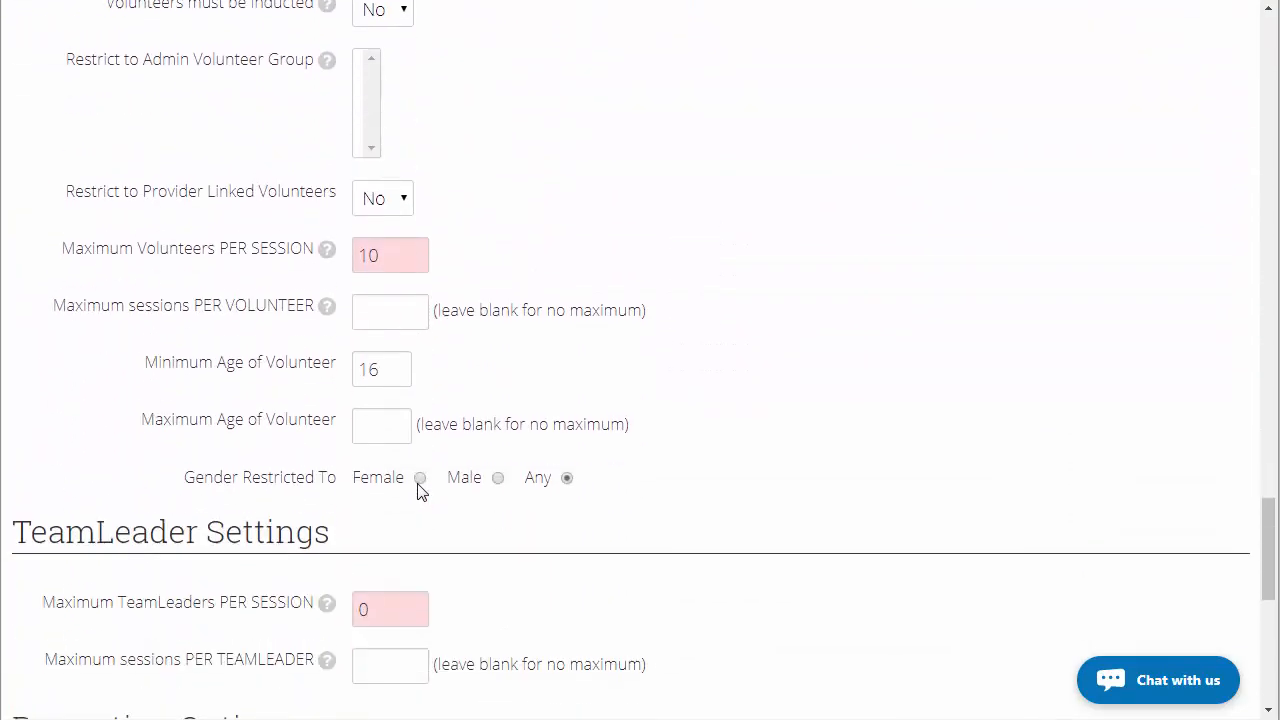
pyautogui.scroll(-1, 420, 492)
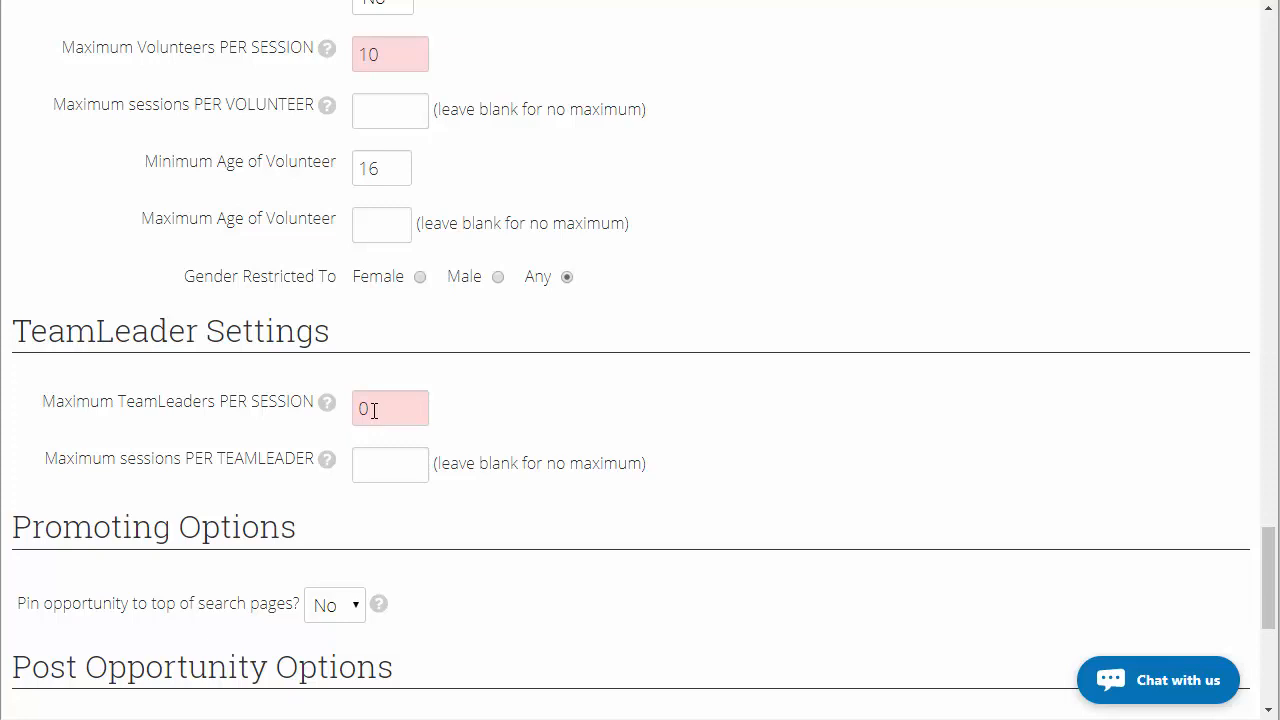
pyautogui.doubleClick(373, 410)
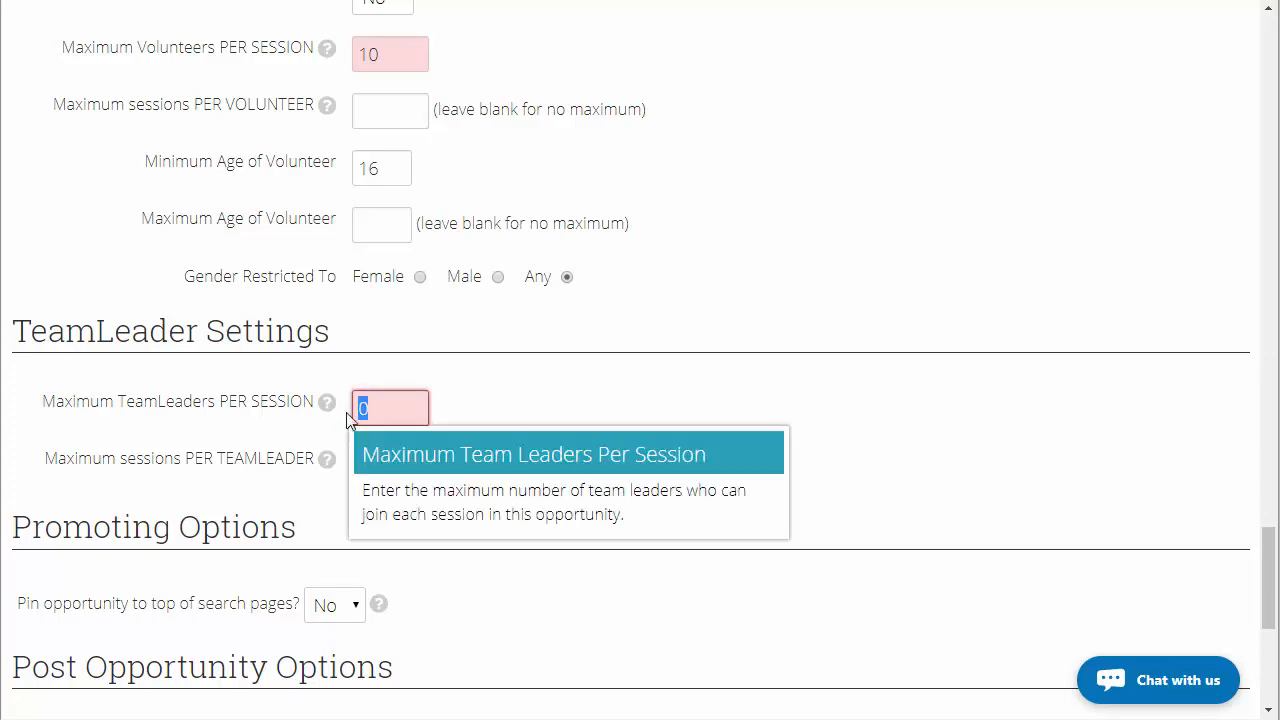
pyautogui.write('1')
pyautogui.click(512, 408)
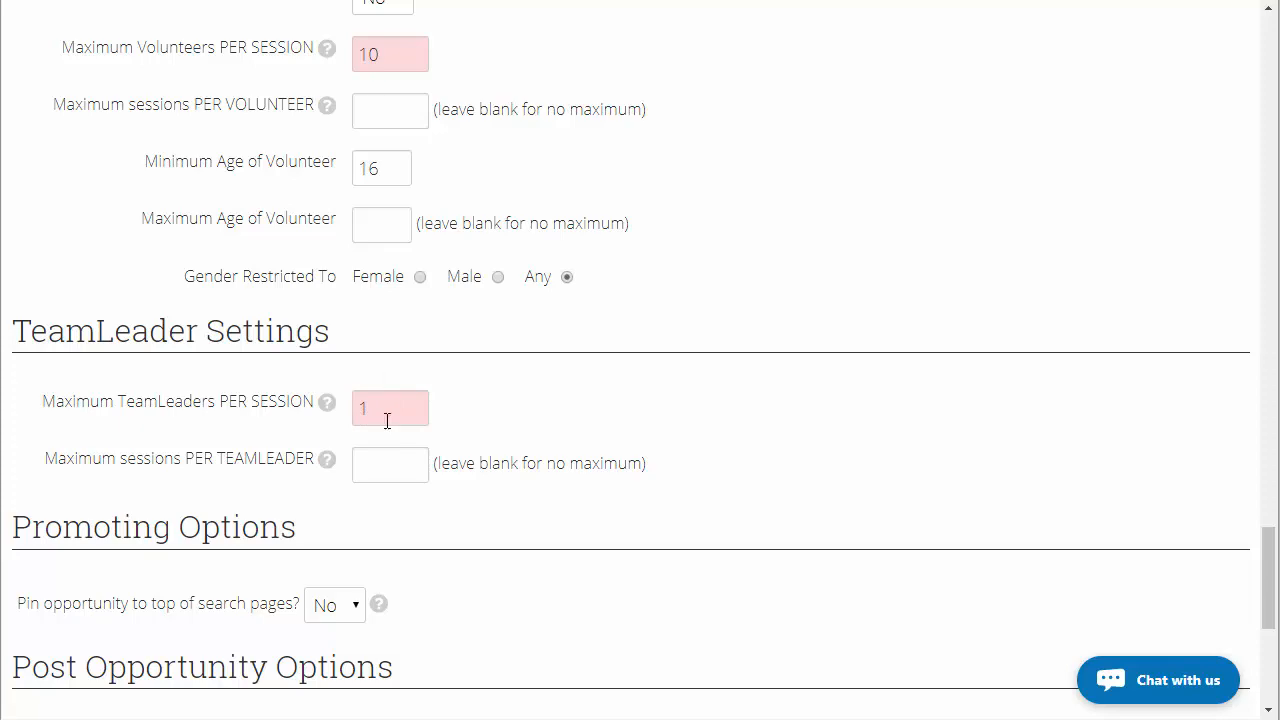
# Make it a repeating opportunity that starts on 29/04/2018
pyautogui.scroll(-4, 917, 434)
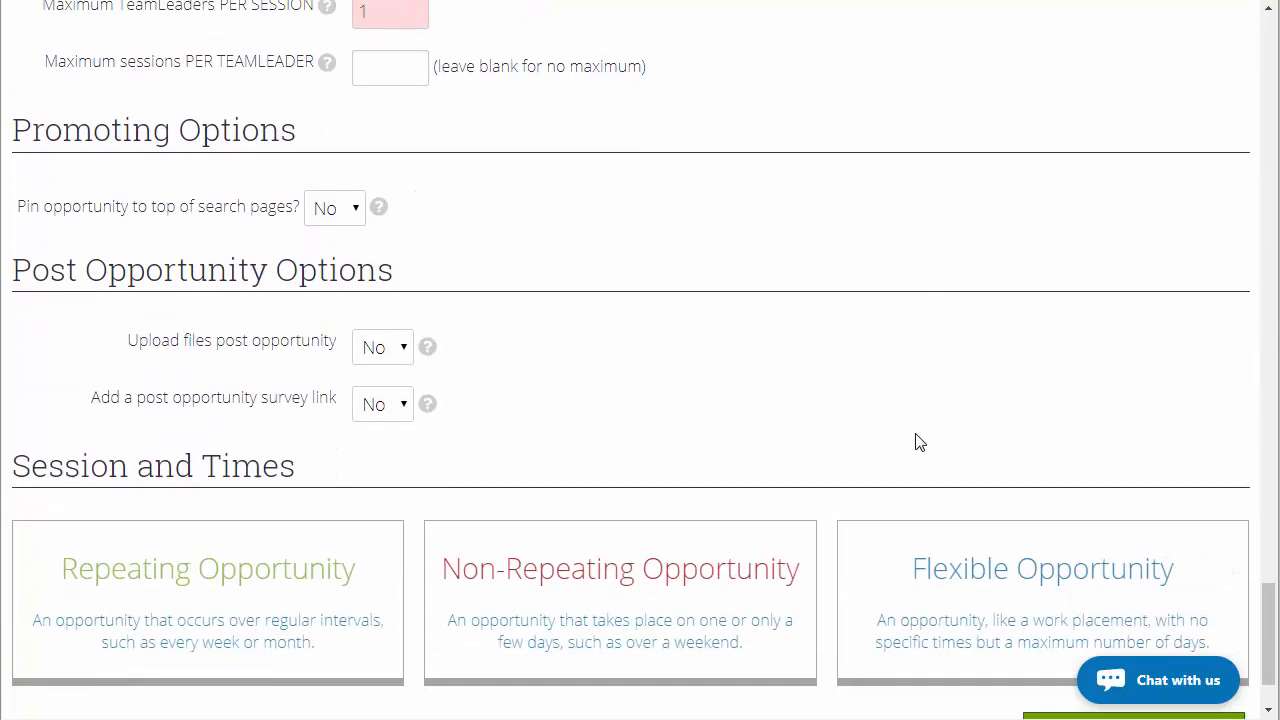
pyautogui.click(240, 596)
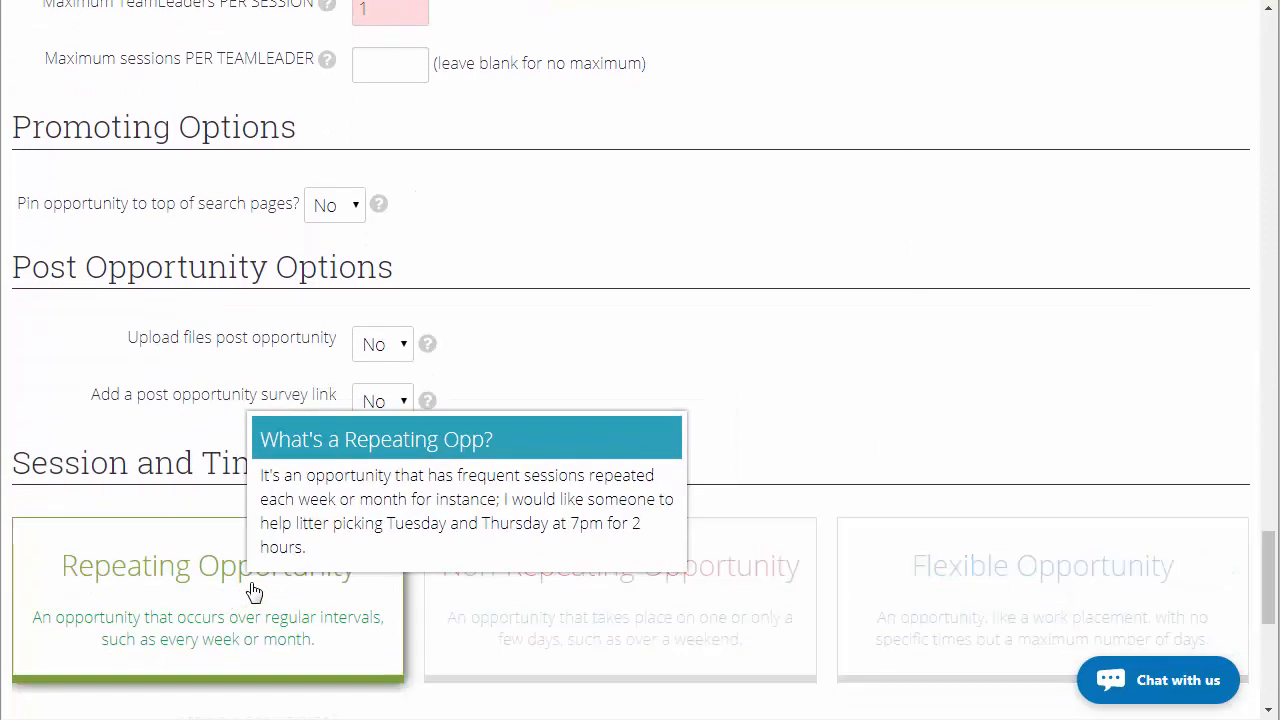
pyautogui.scroll(-5, 708, 330)
pyautogui.click(388, 285)
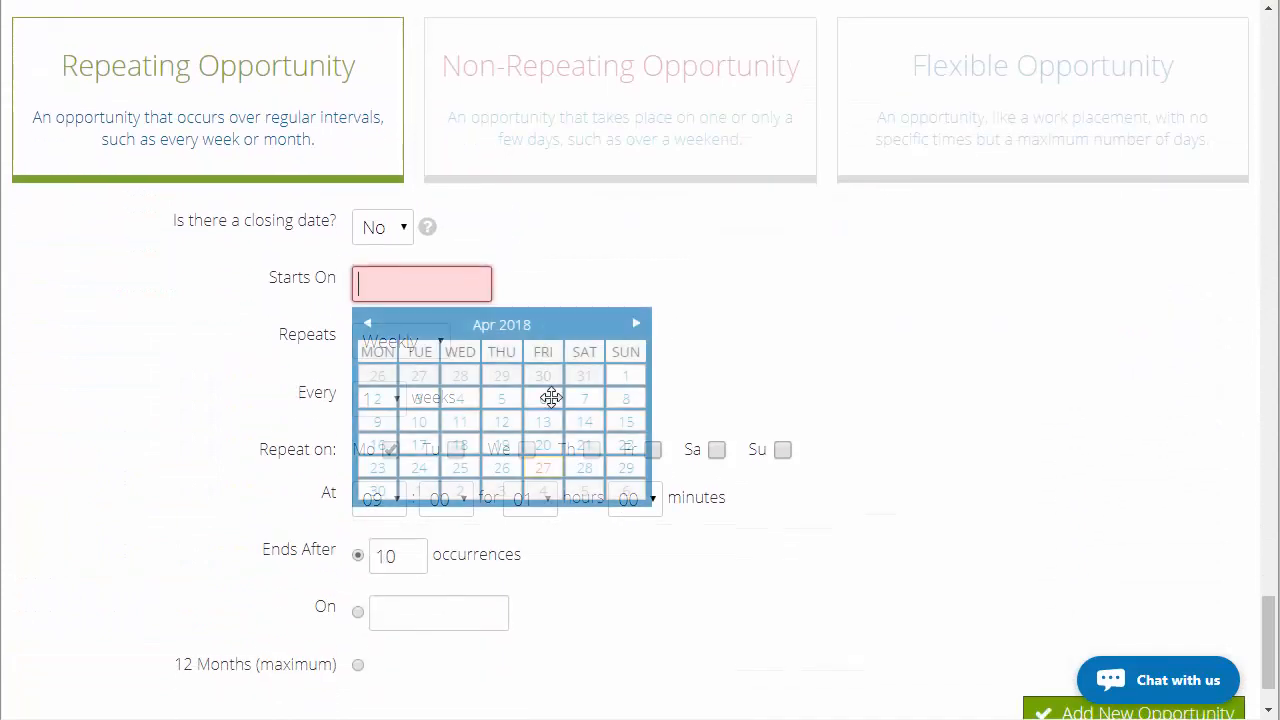
pyautogui.click(624, 470)
pyautogui.scroll(-1, 869, 357)
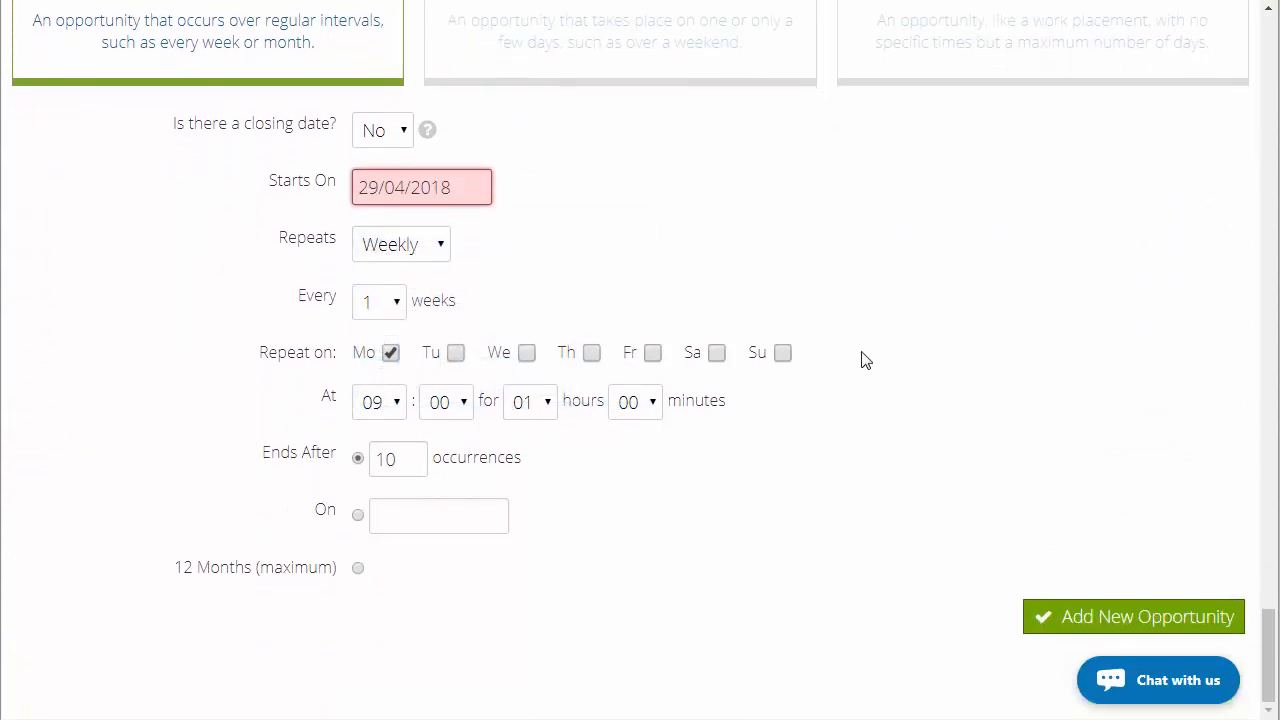
# Set the weekly repeat to Sunday instead of Monday and add the new opportunity
pyautogui.click(785, 360)
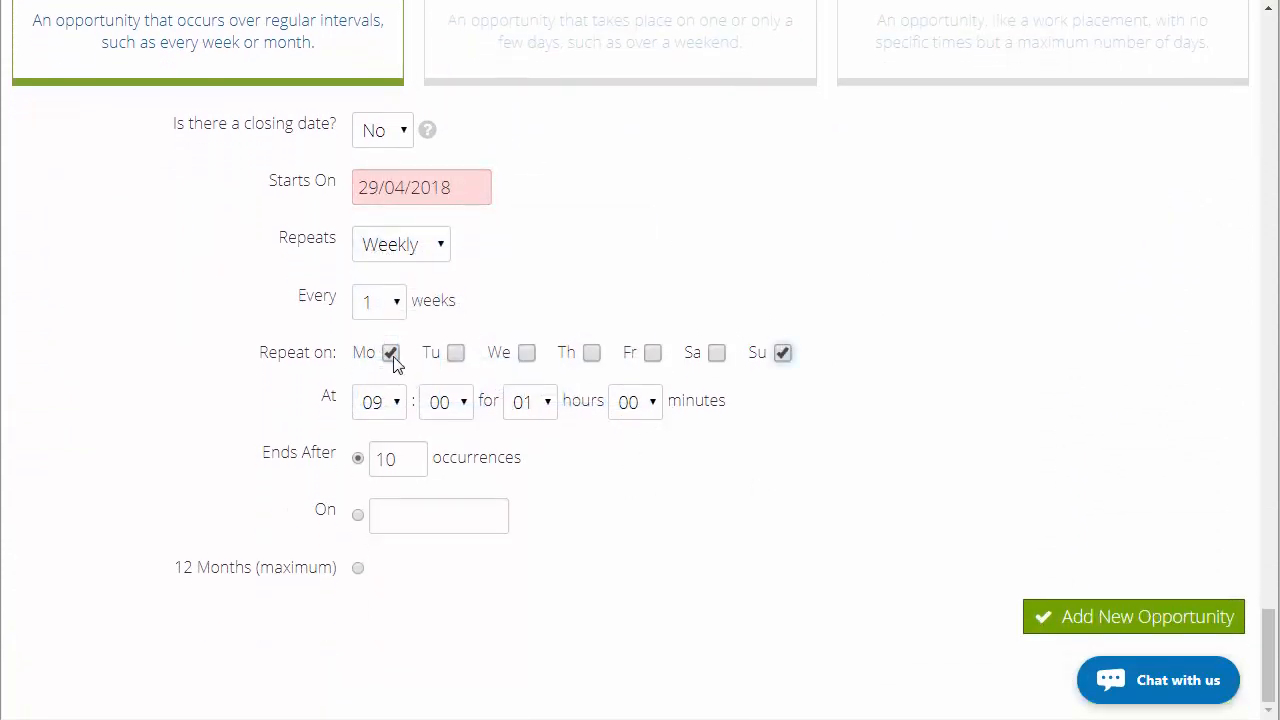
pyautogui.click(391, 358)
pyautogui.click(1101, 618)
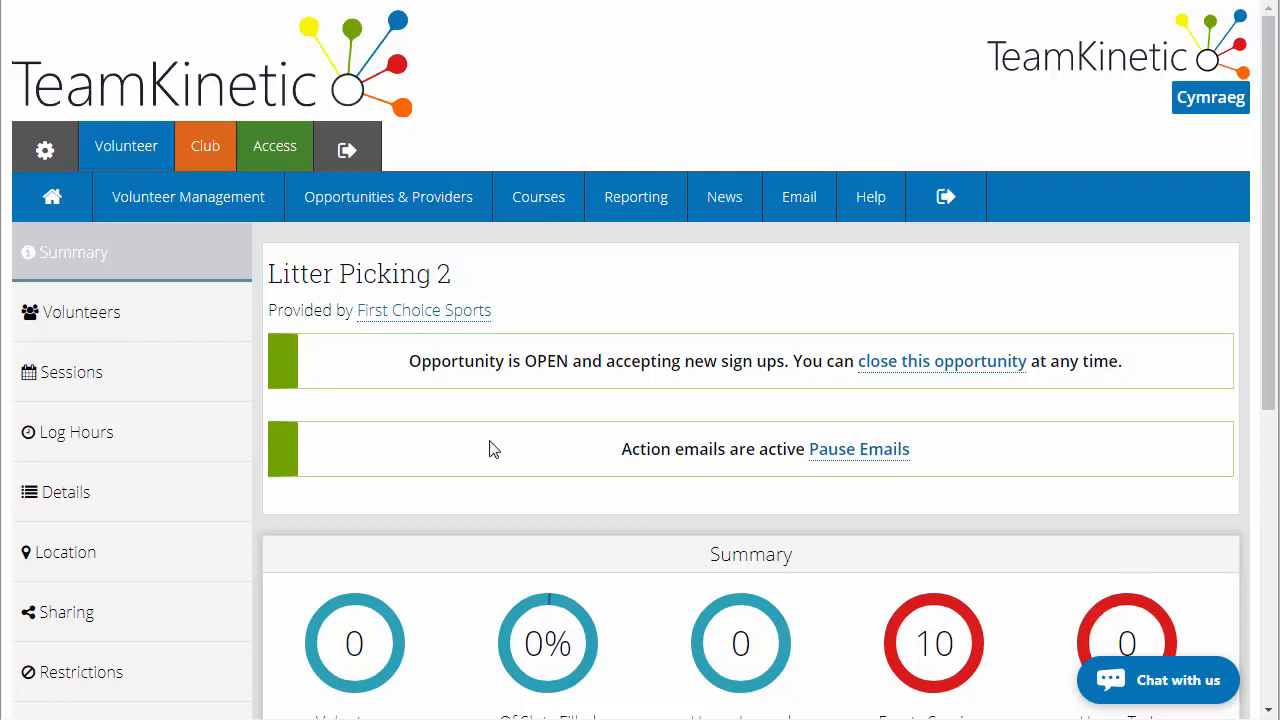
# Find the volunteers under O and open the volunteer site as the one marked as TeamLeader
pyautogui.moveTo(194, 199)
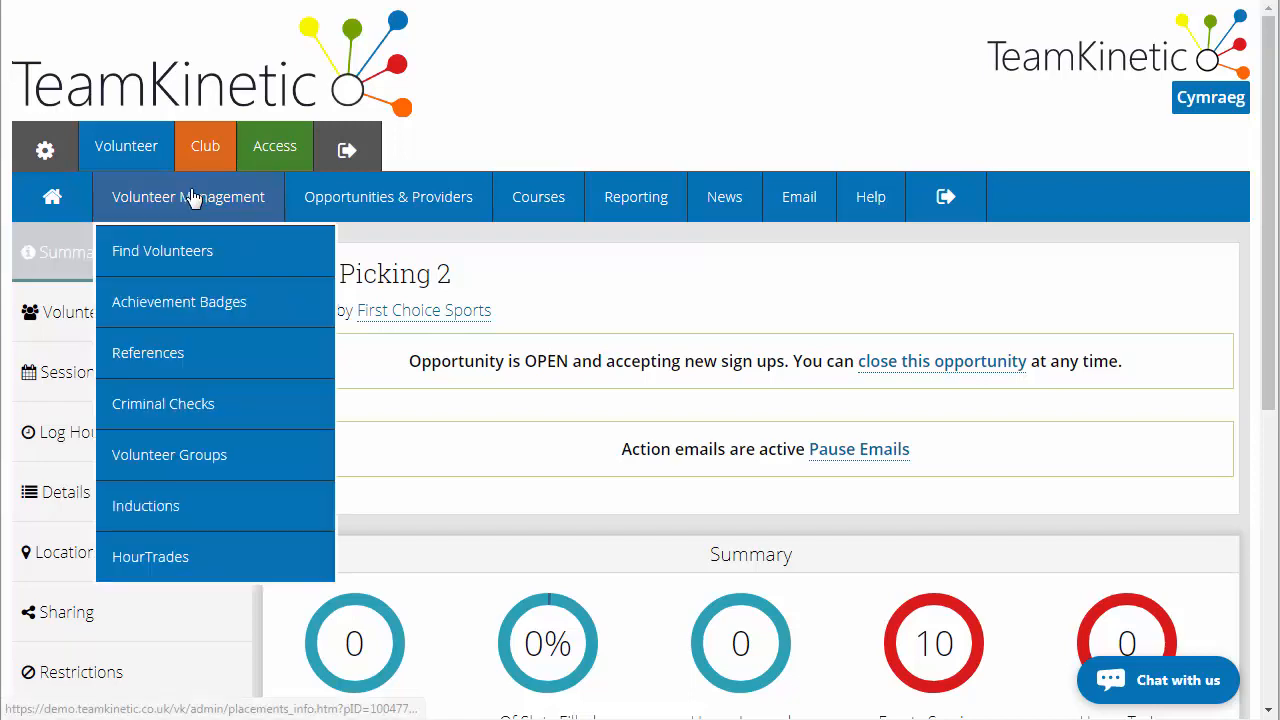
pyautogui.click(196, 259)
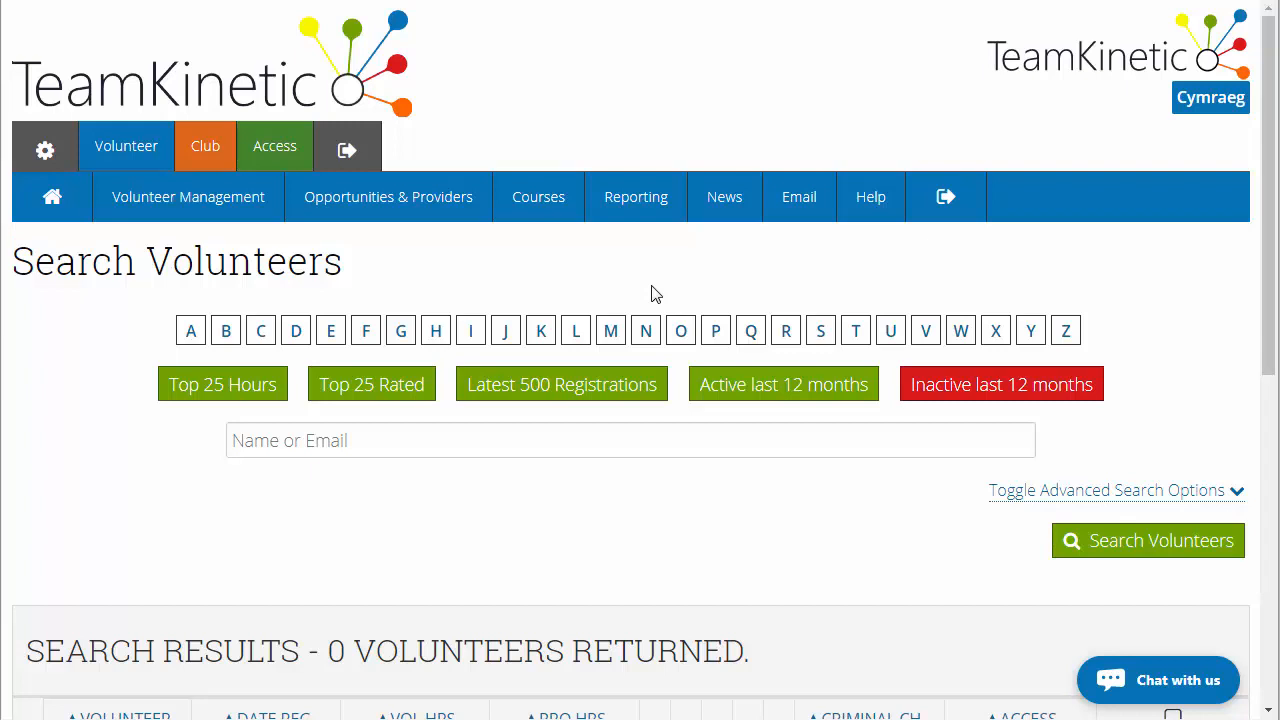
pyautogui.click(681, 338)
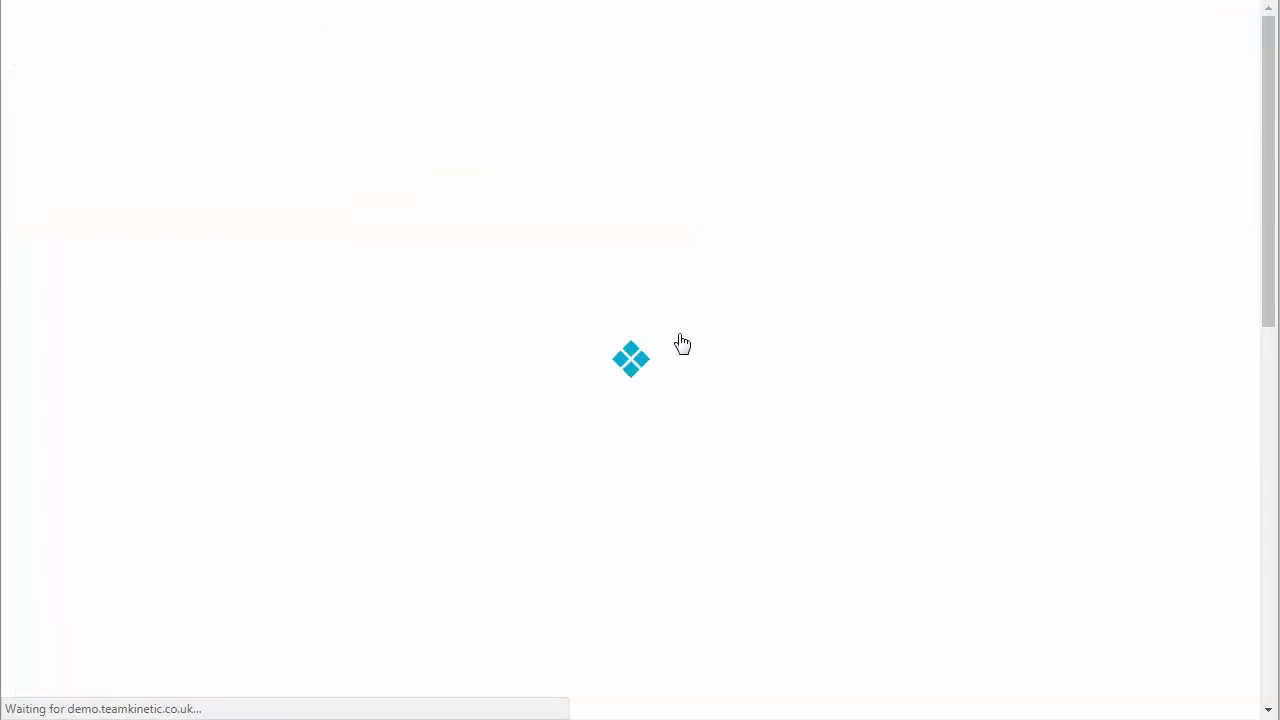
pyautogui.scroll(-4, 657, 360)
pyautogui.scroll(-2, 653, 368)
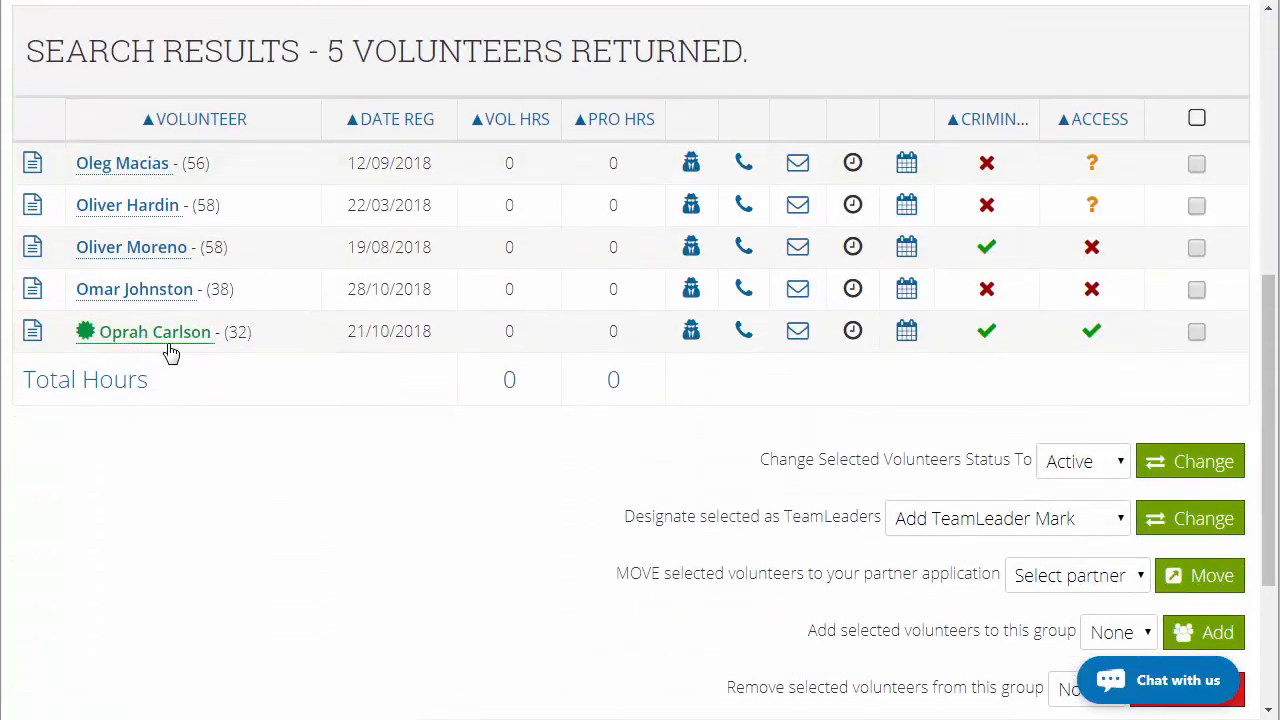
pyautogui.click(692, 334)
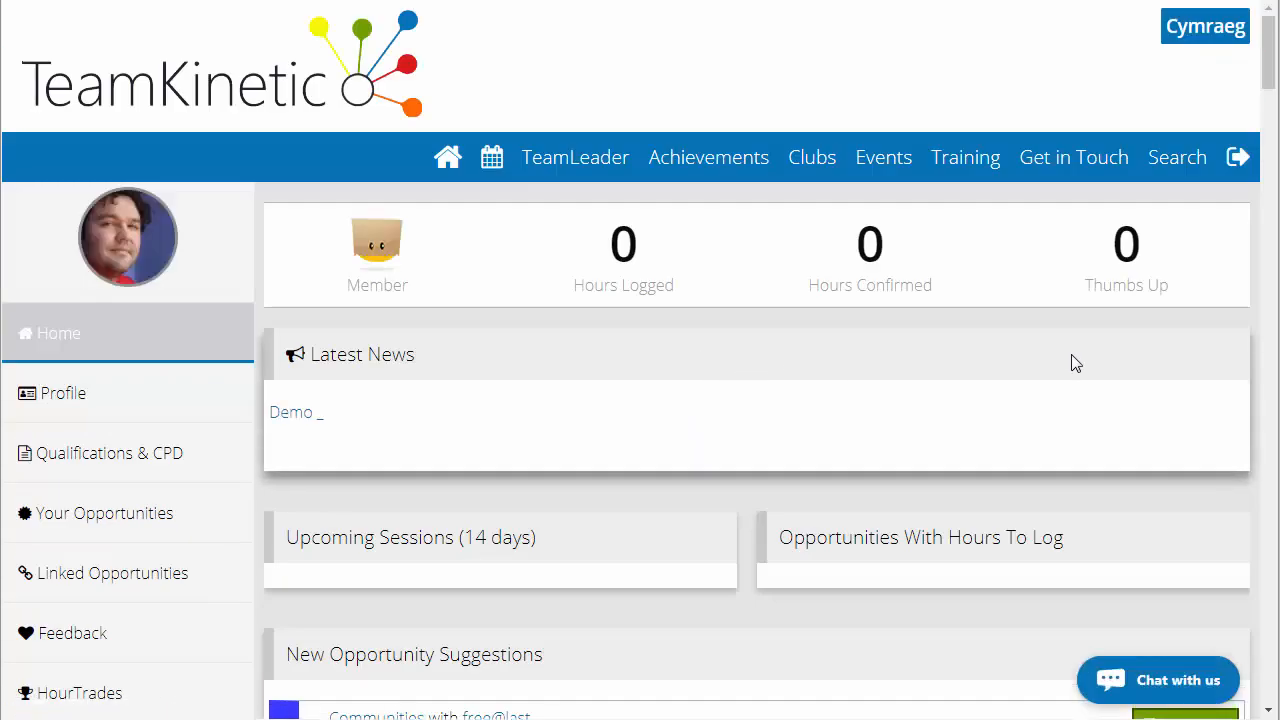
# Open the volunteer's opportunity search and locate the Litter Picking 2 listing
pyautogui.click(1175, 168)
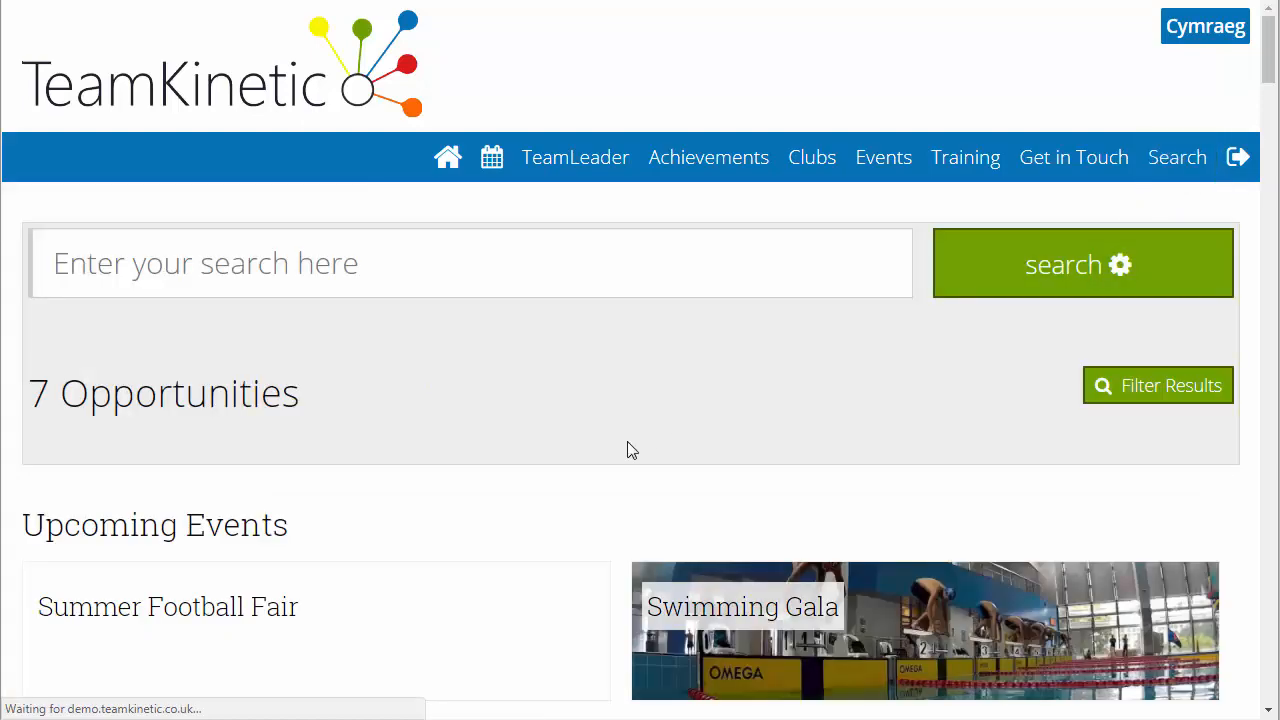
pyautogui.scroll(-8, 630, 447)
pyautogui.scroll(-12, 628, 447)
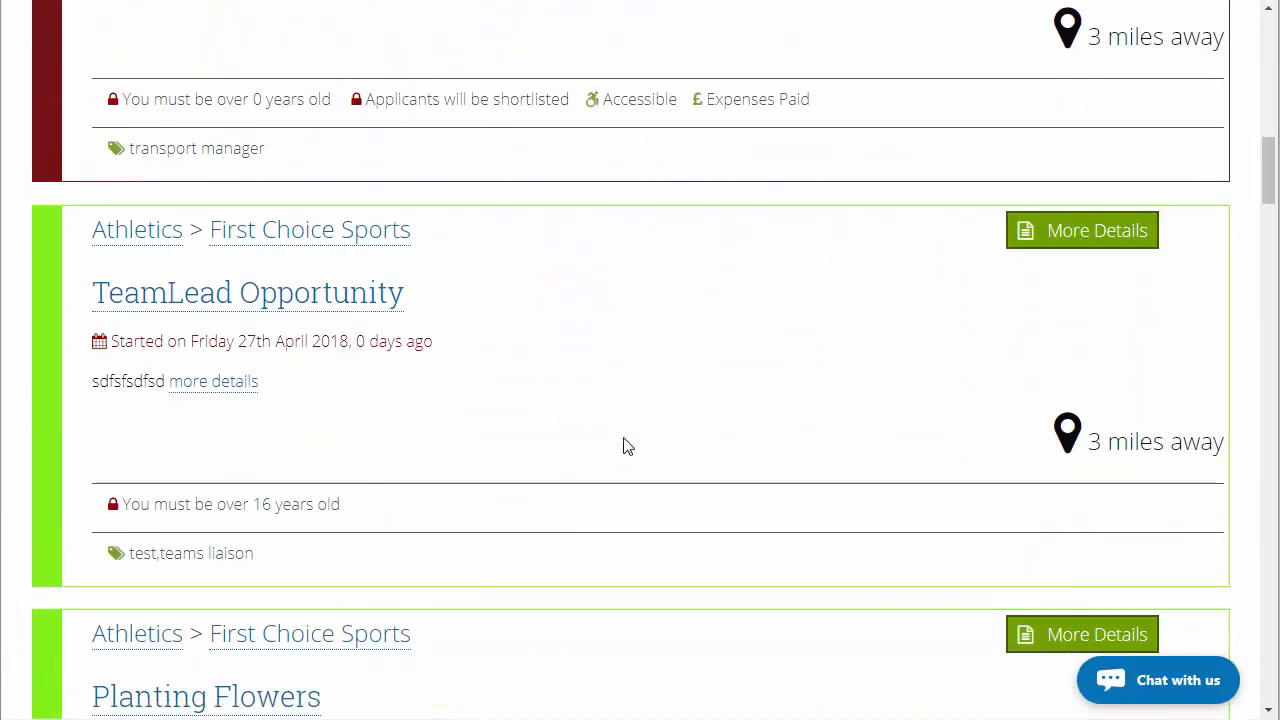
pyautogui.scroll(-1, 623, 446)
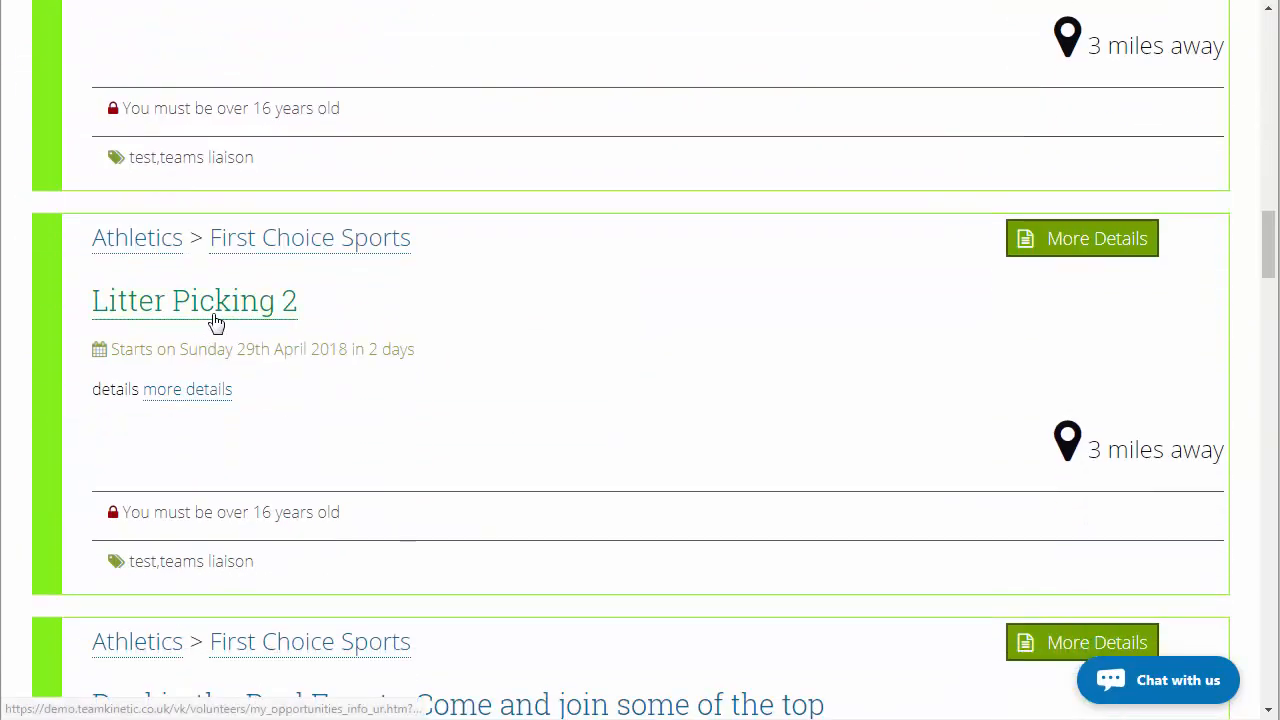
# Open the full details of Litter Picking 2 and look over its session dates and times
pyautogui.click(1053, 243)
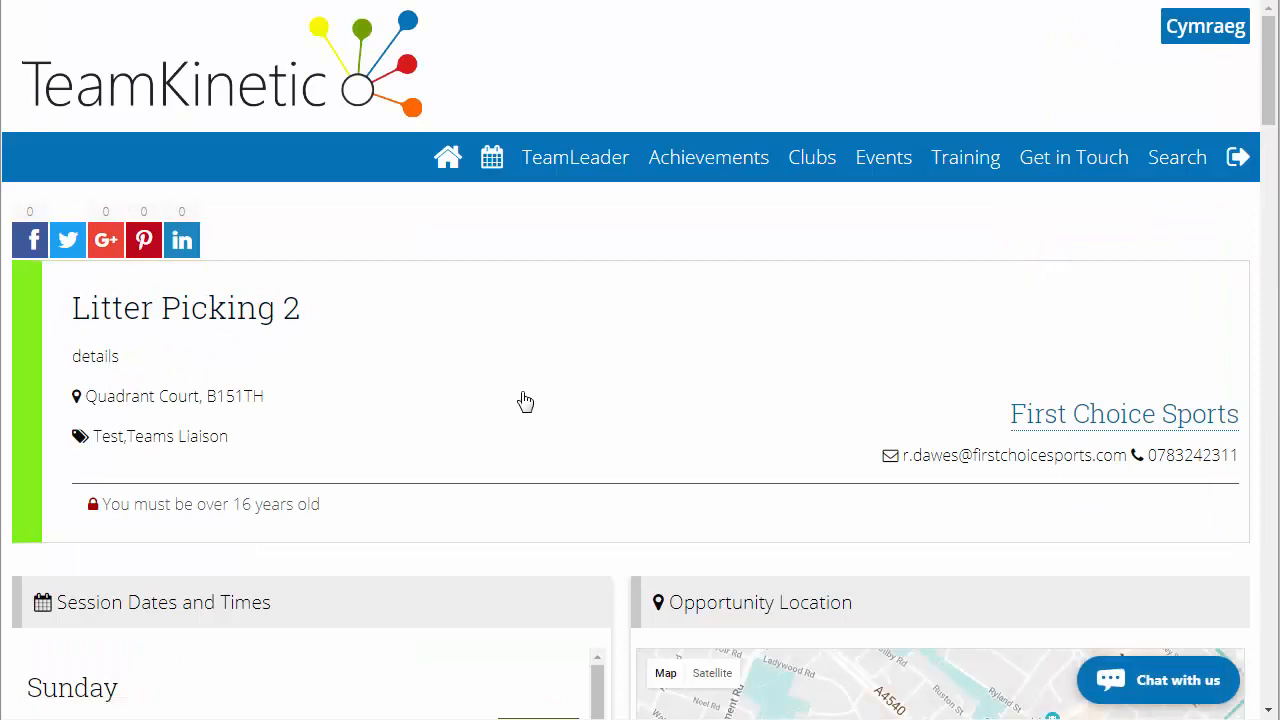
pyautogui.scroll(-3, 525, 397)
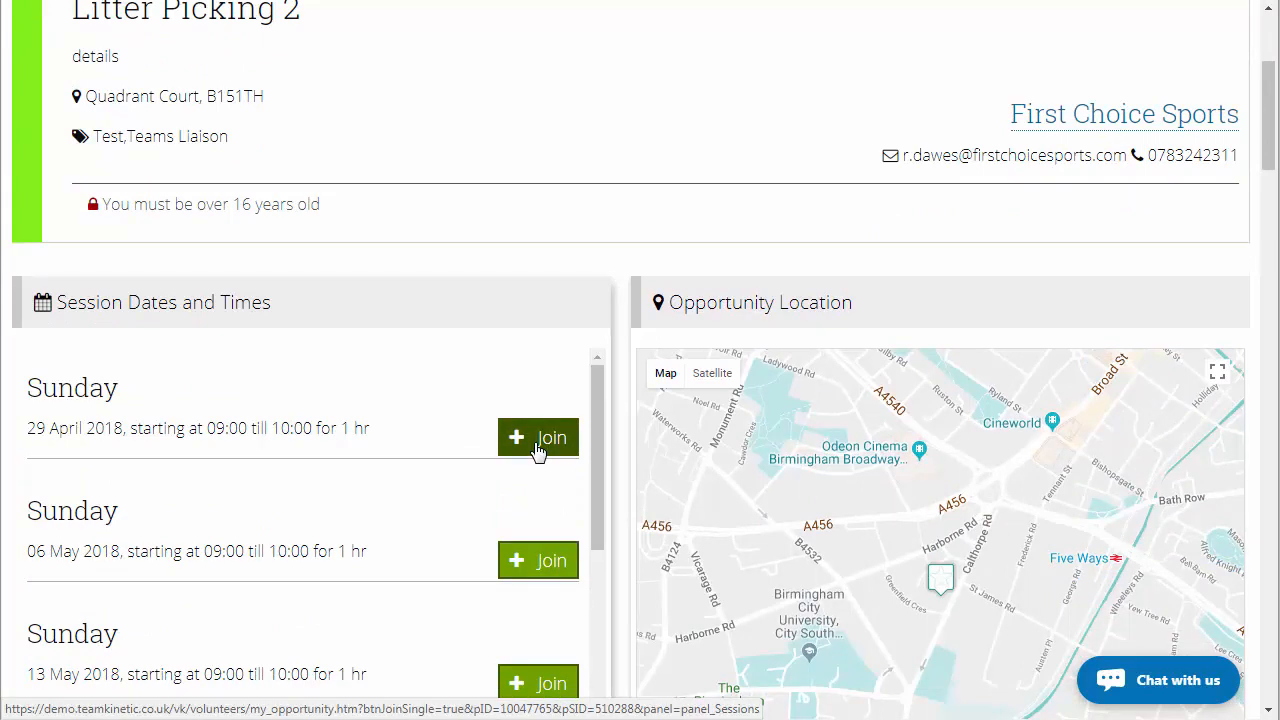
pyautogui.scroll(3, 534, 449)
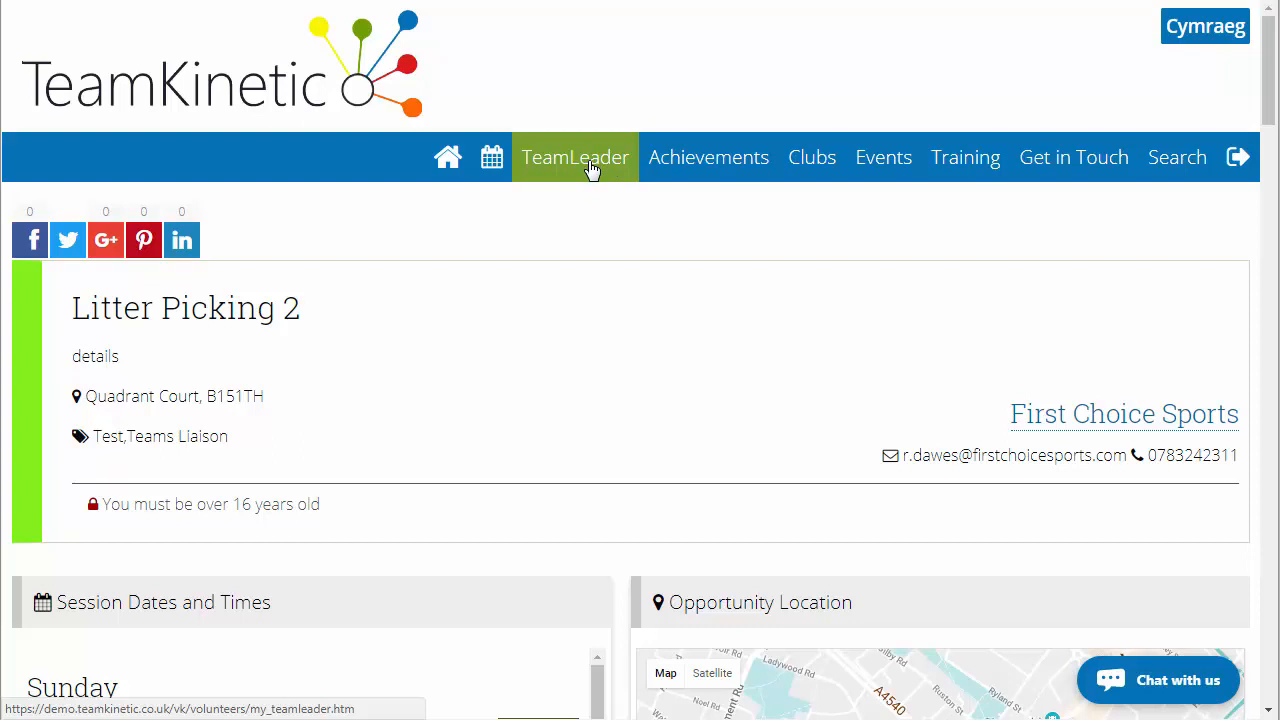
# Find the available TeamLeader sessions for Litter Picking 2 and join the one on Sunday 29th April 2018
pyautogui.click(592, 170)
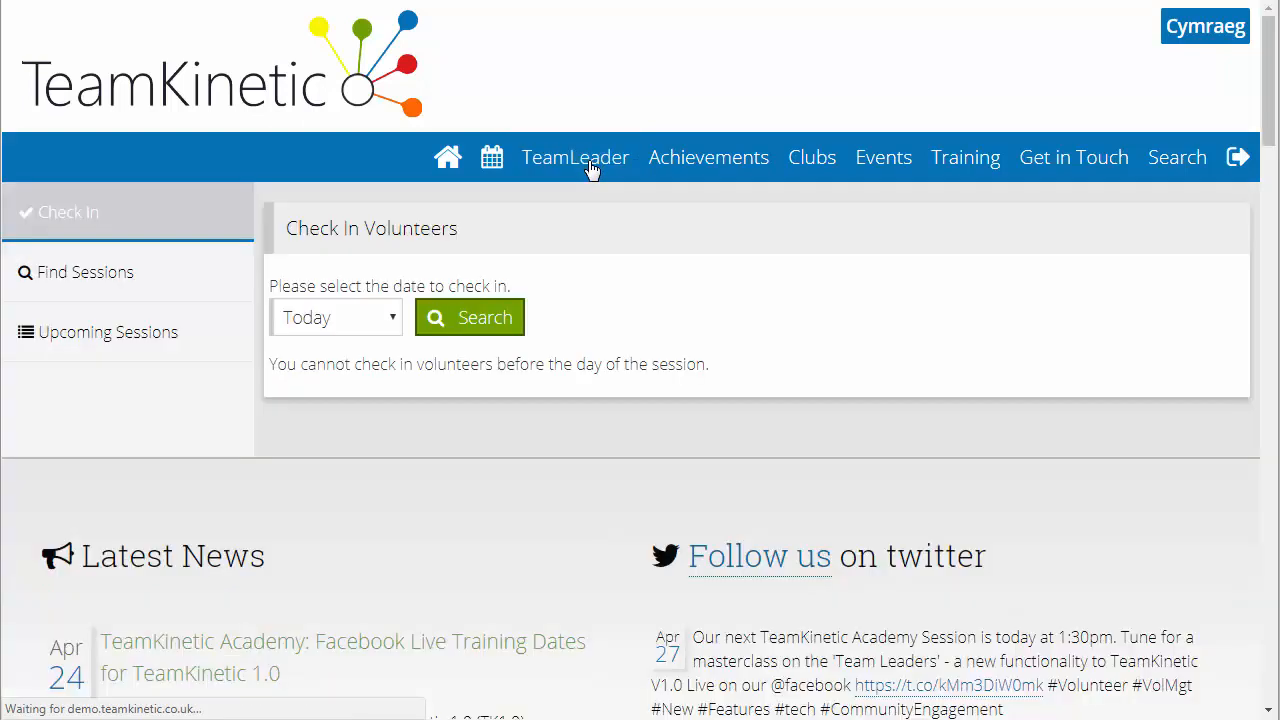
pyautogui.click(183, 272)
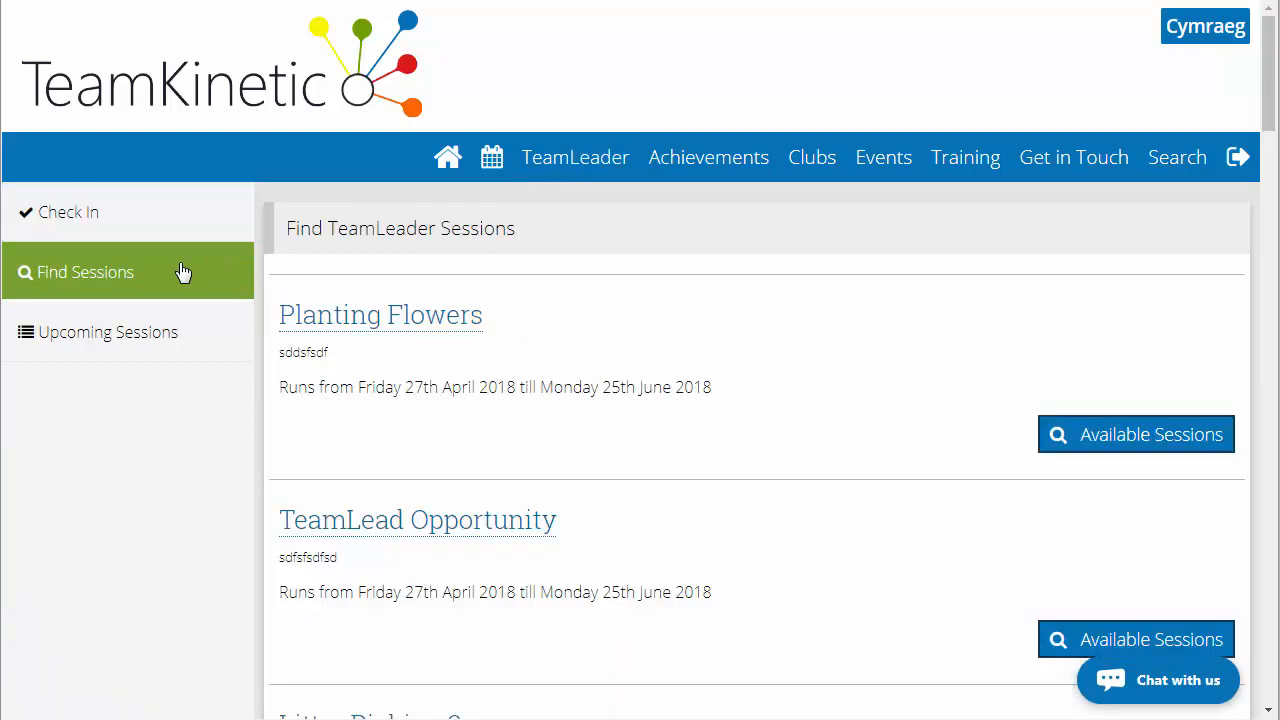
pyautogui.scroll(-2, 697, 323)
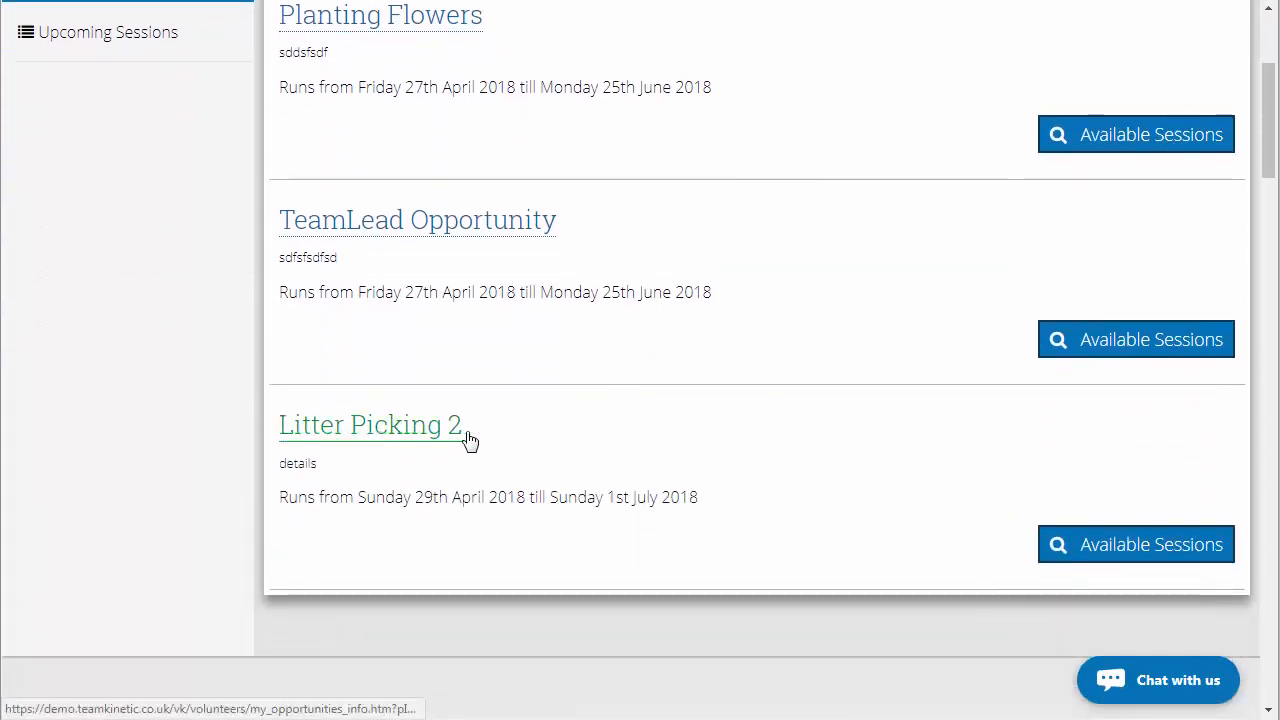
pyautogui.click(1118, 560)
pyautogui.scroll(-3, 943, 412)
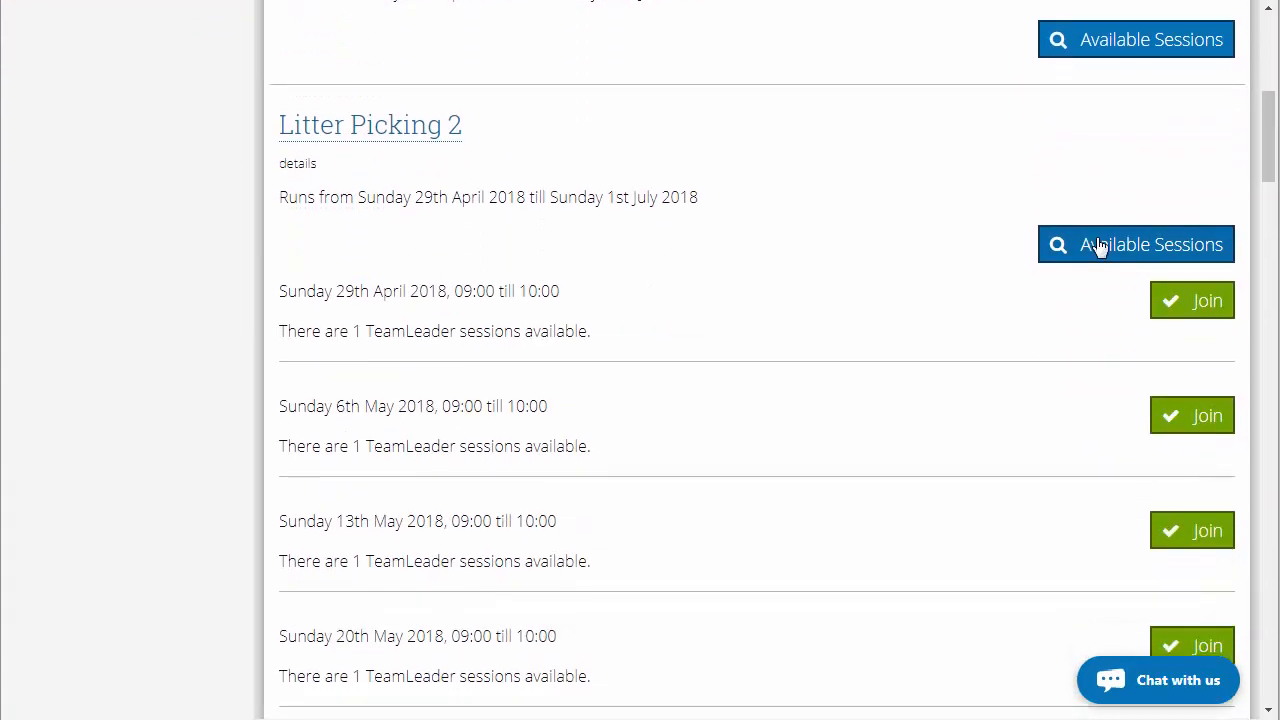
pyautogui.scroll(-1, 943, 349)
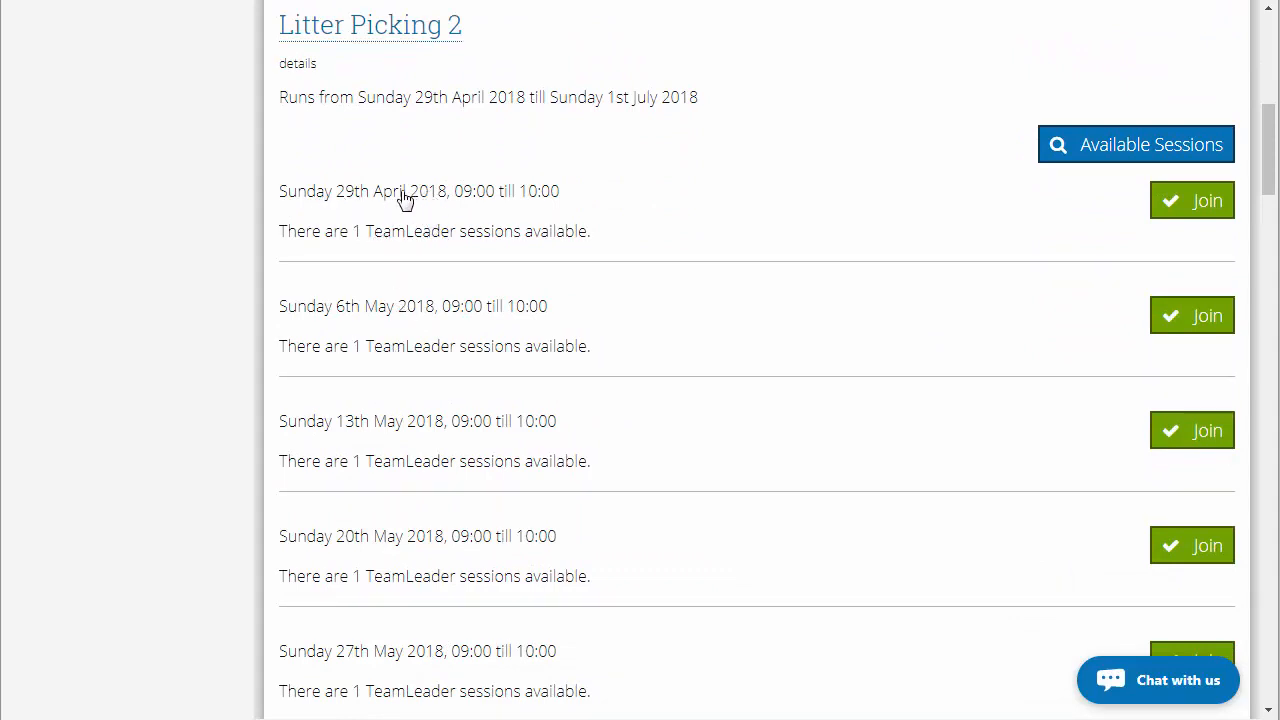
pyautogui.click(1183, 212)
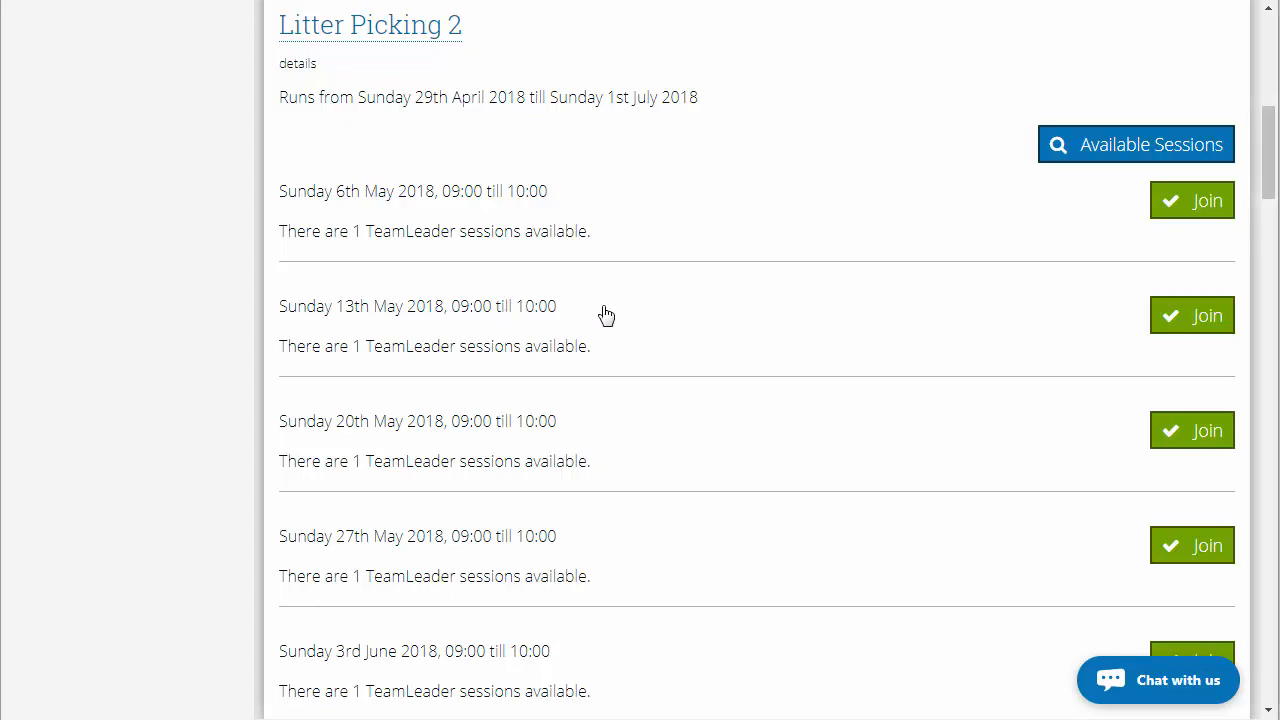
# Review the upcoming TeamLeader sessions and the date choices offered for checking in volunteers
pyautogui.scroll(7, 600, 314)
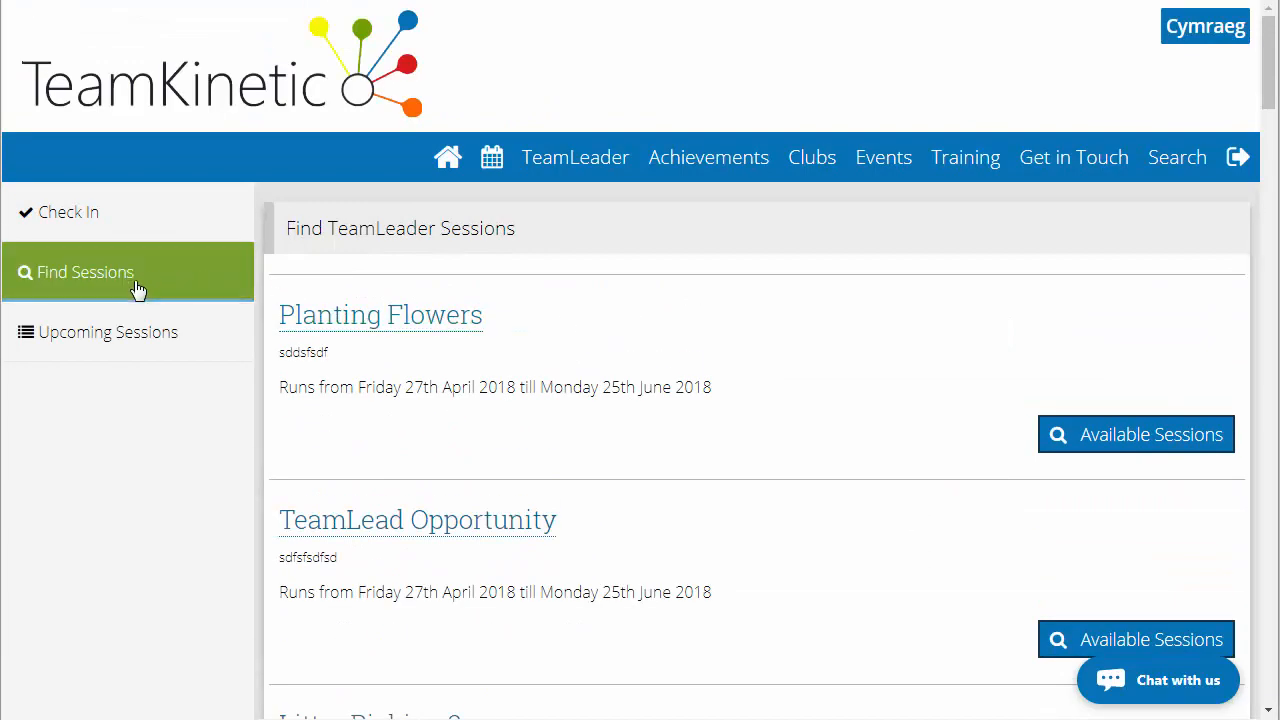
pyautogui.click(136, 345)
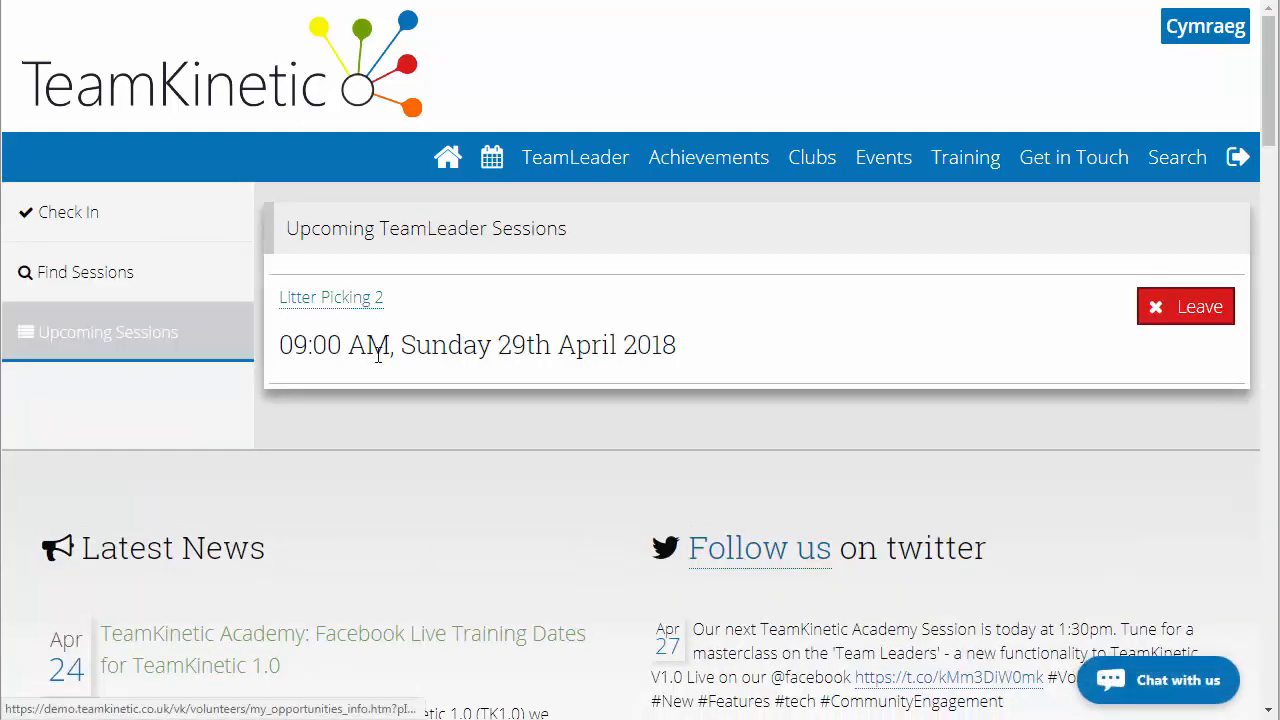
pyautogui.click(170, 228)
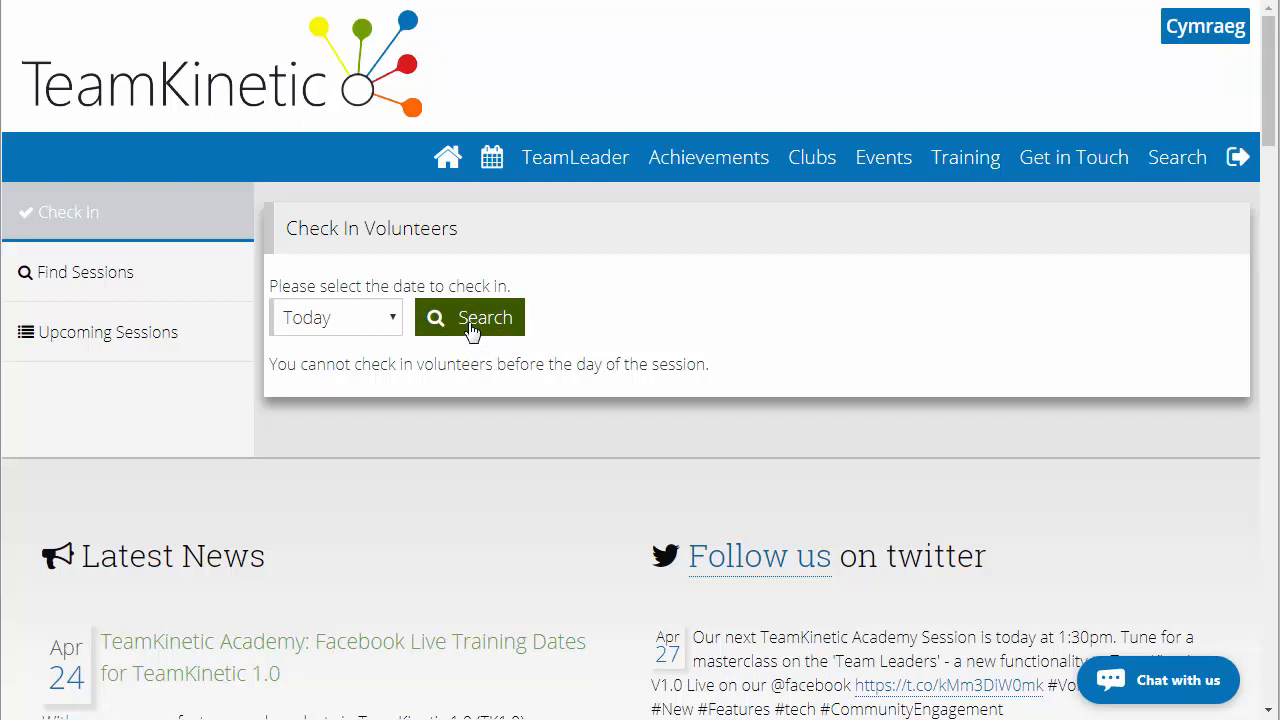
pyautogui.click(363, 328)
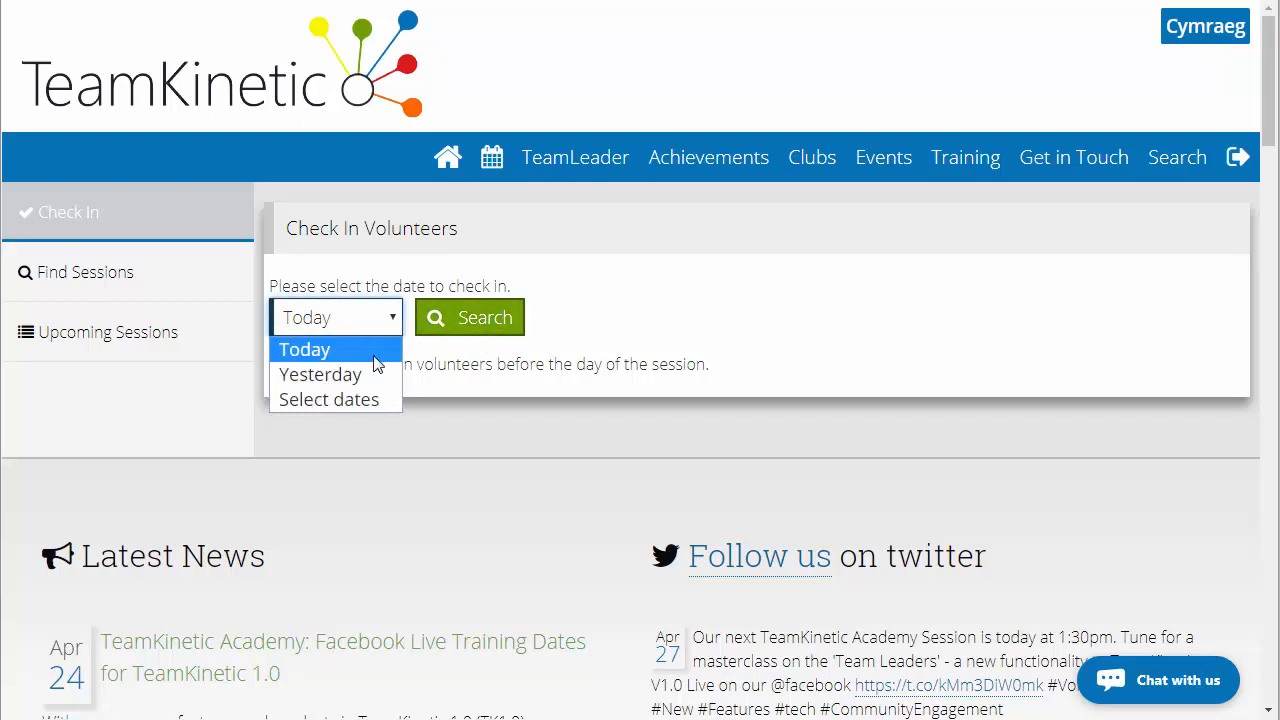
pyautogui.click(630, 338)
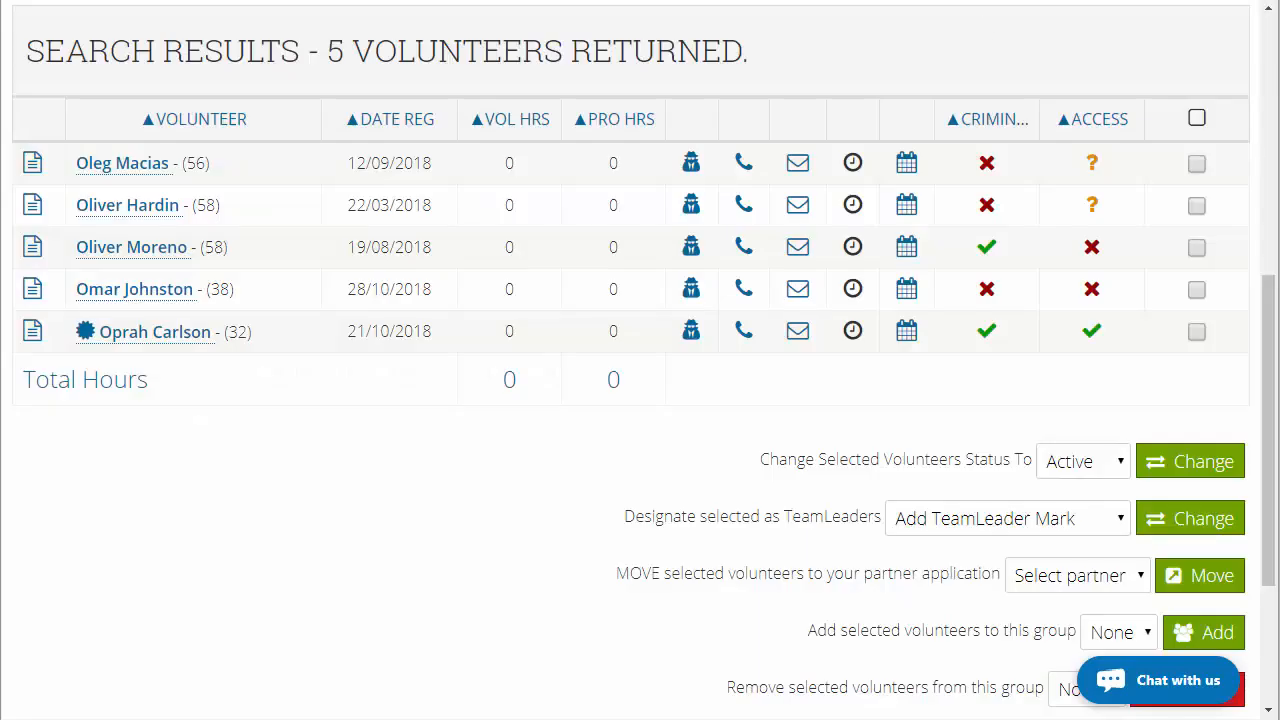
# Return to the administrator site and open the sessions of the Litter Picking 2 opportunity for management
pyautogui.scroll(6, 592, 284)
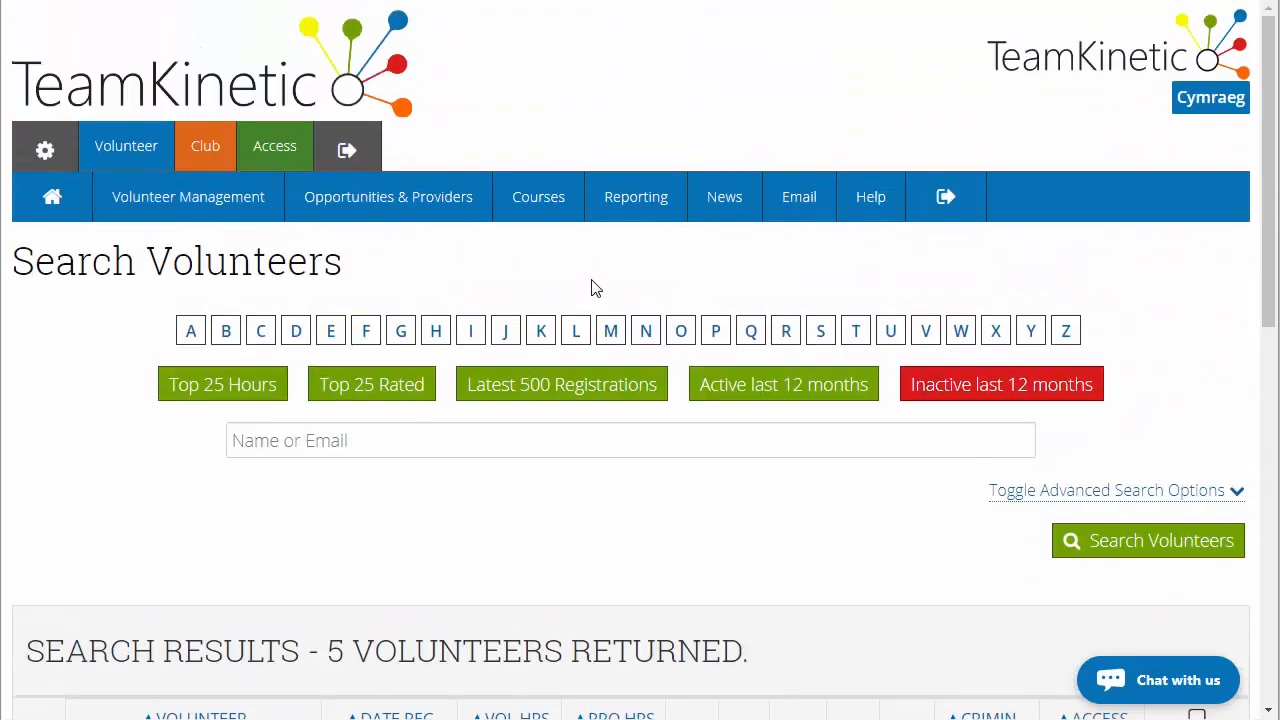
pyautogui.moveTo(408, 217)
pyautogui.click(399, 360)
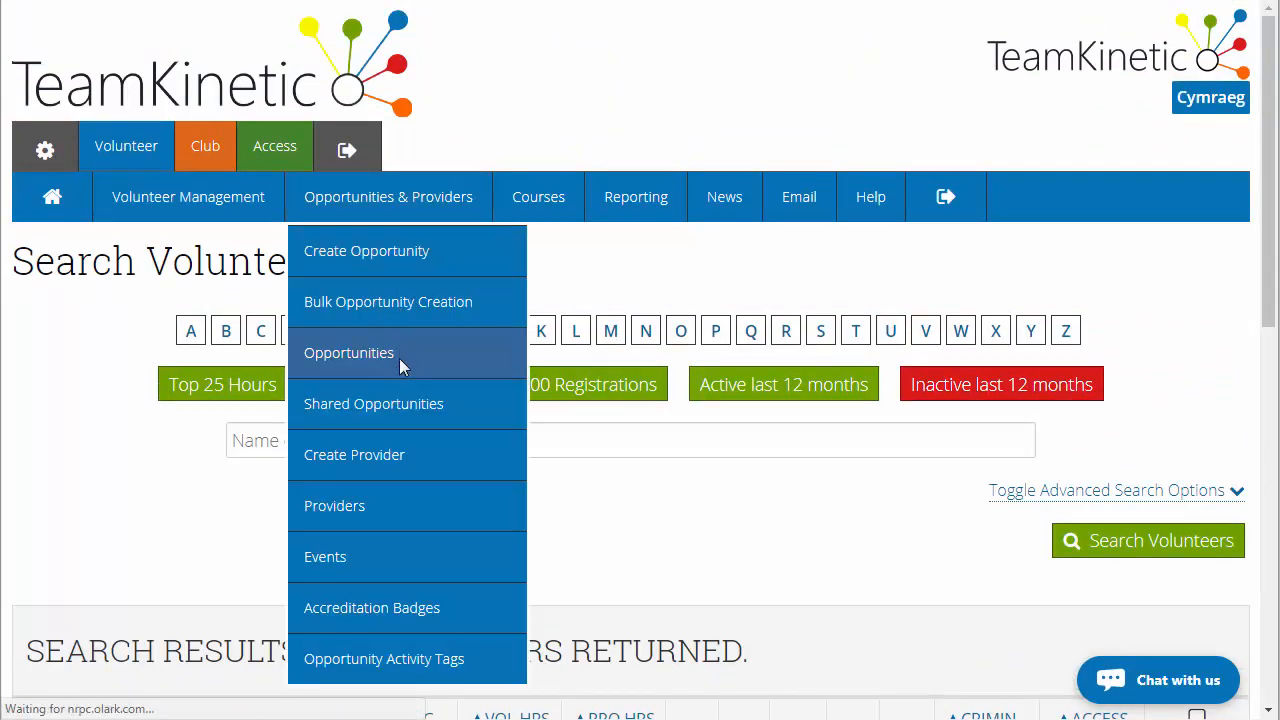
pyautogui.scroll(-10, 399, 367)
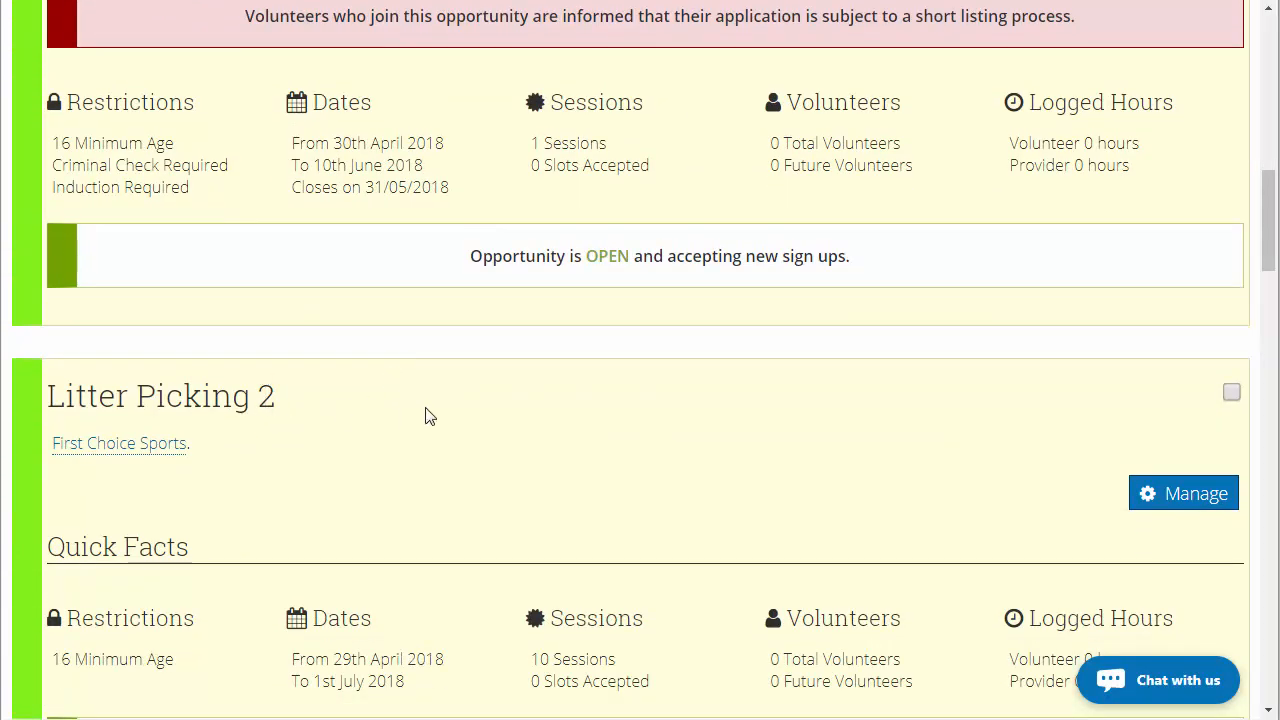
pyautogui.click(1190, 505)
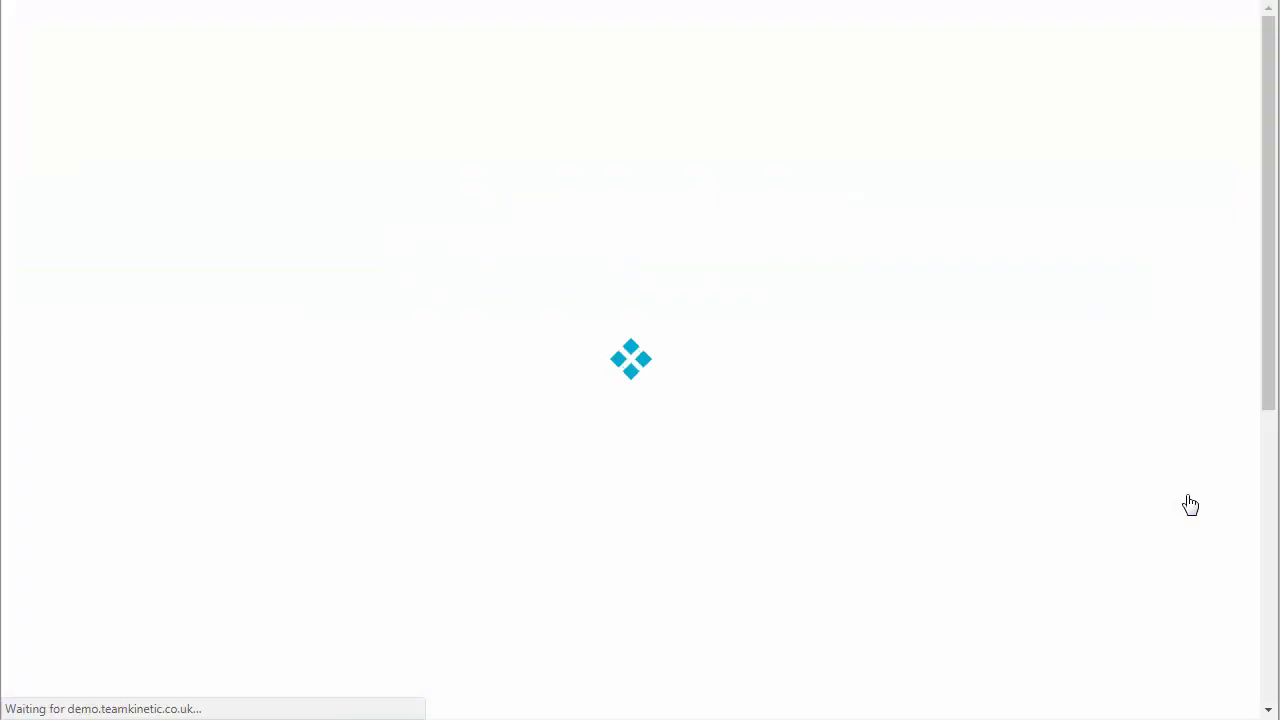
pyautogui.scroll(-1, 165, 267)
pyautogui.click(165, 267)
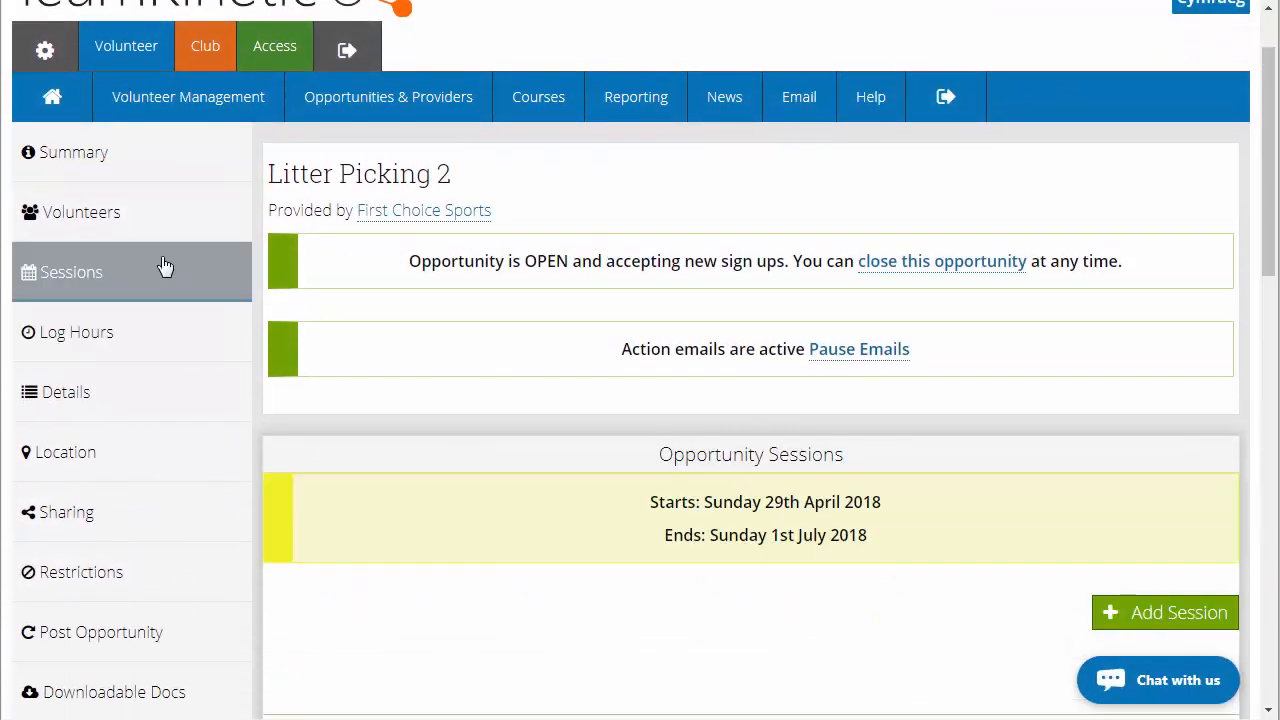
# Add a first volunteer, found by name, to the Sunday 29th April 2018 session
pyautogui.scroll(-3, 466, 364)
pyautogui.scroll(-1, 466, 364)
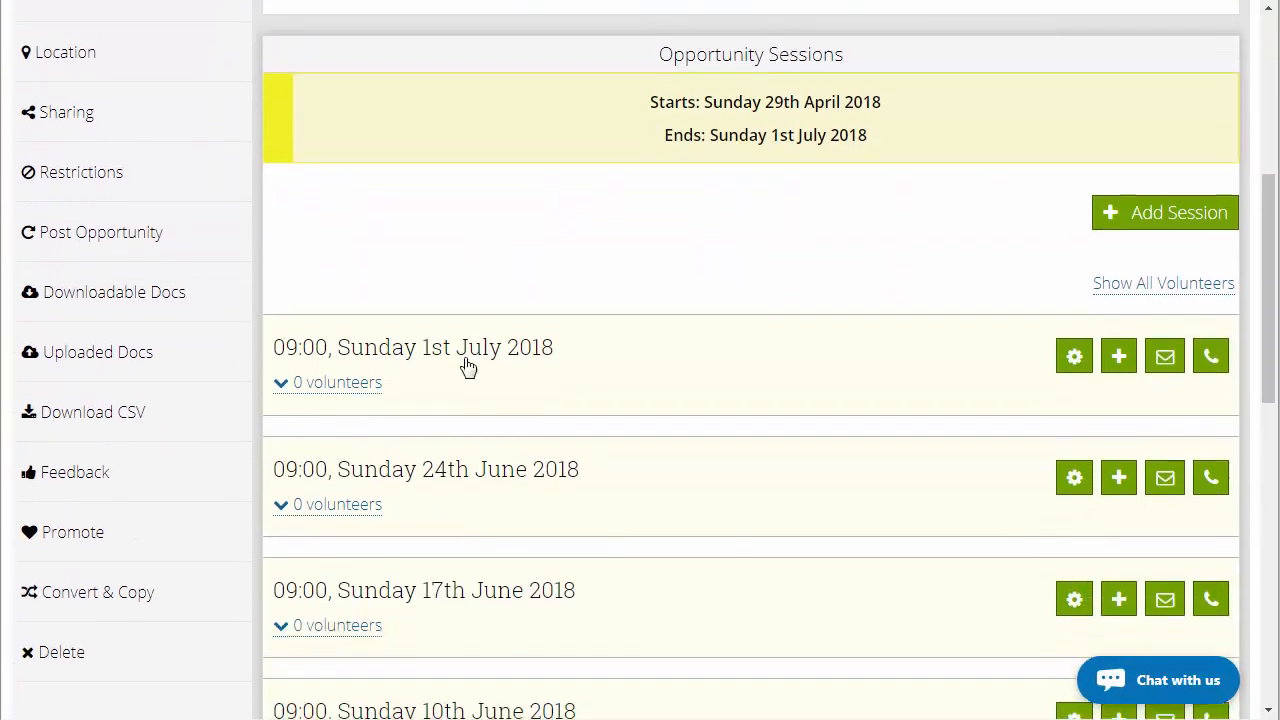
pyautogui.scroll(-9, 603, 411)
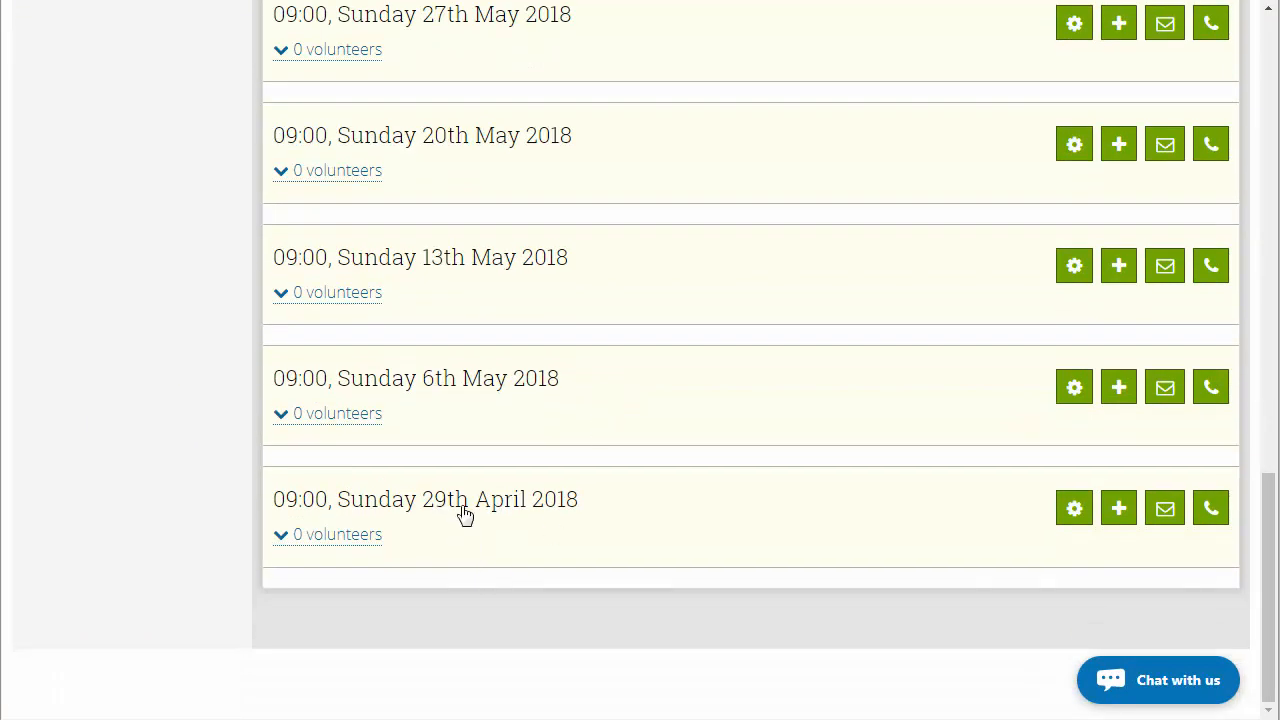
pyautogui.click(1120, 510)
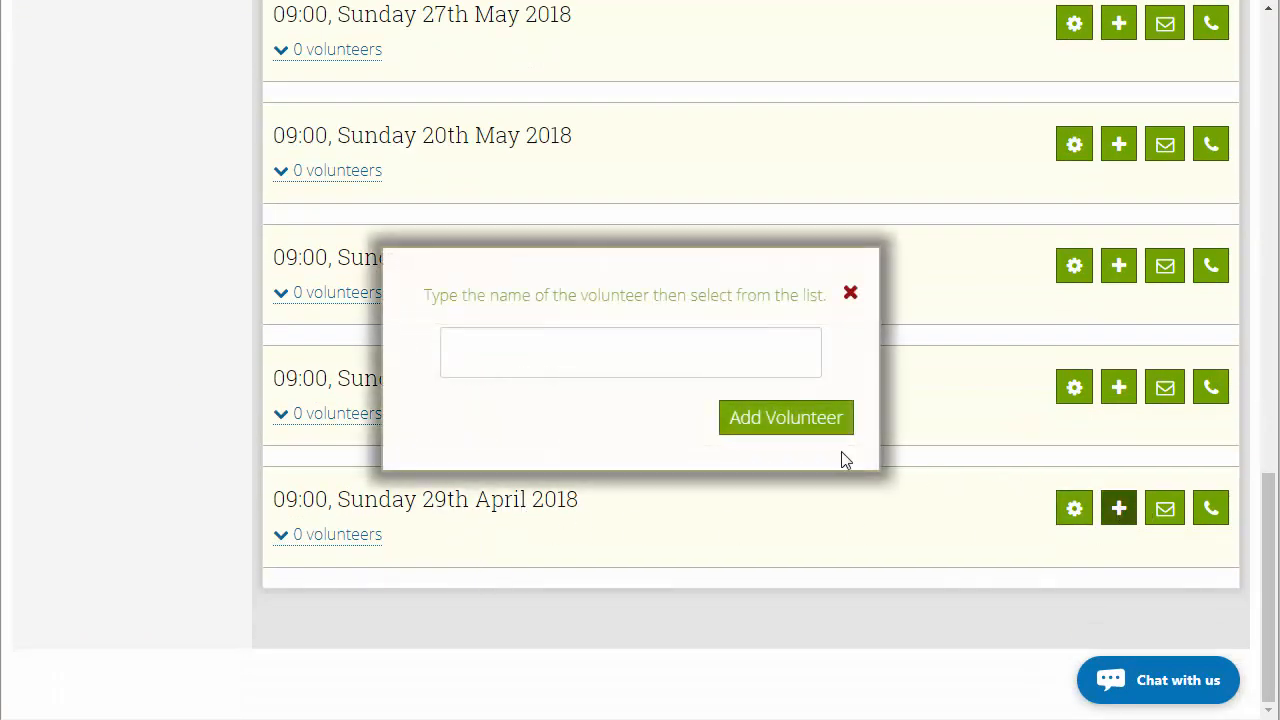
pyautogui.click(664, 365)
pyautogui.write('mich')
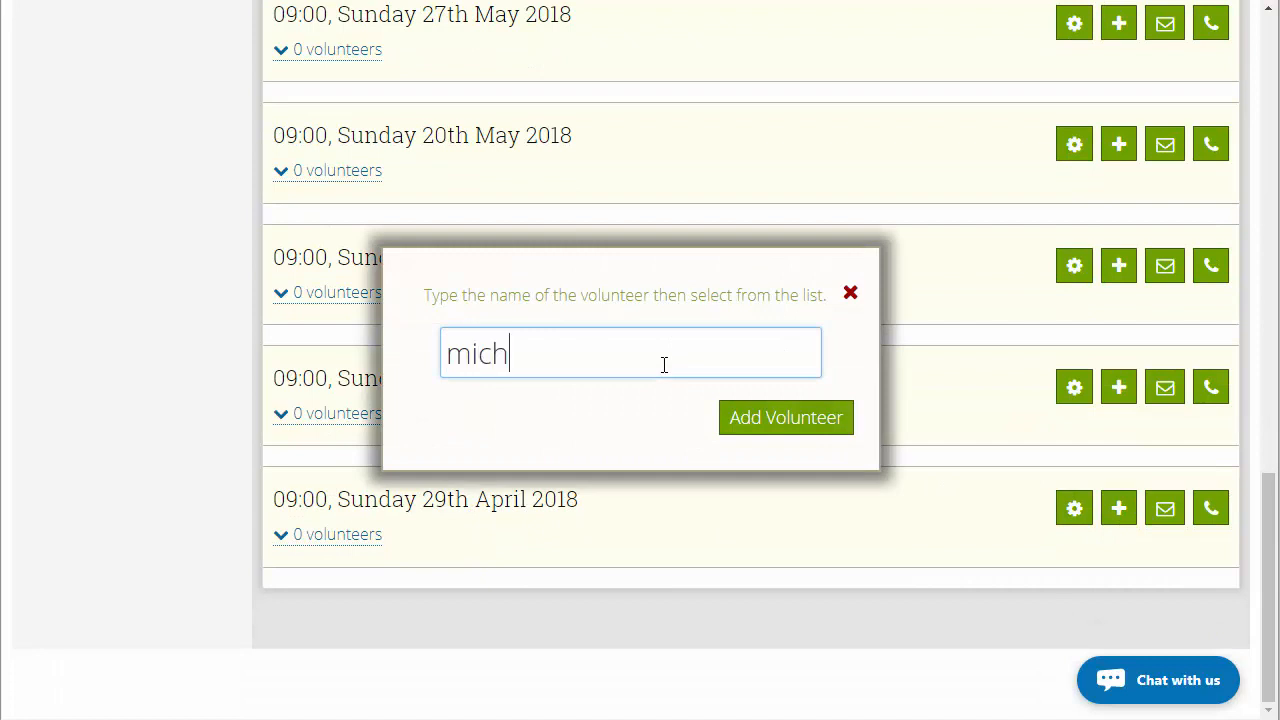
pyautogui.click(526, 403)
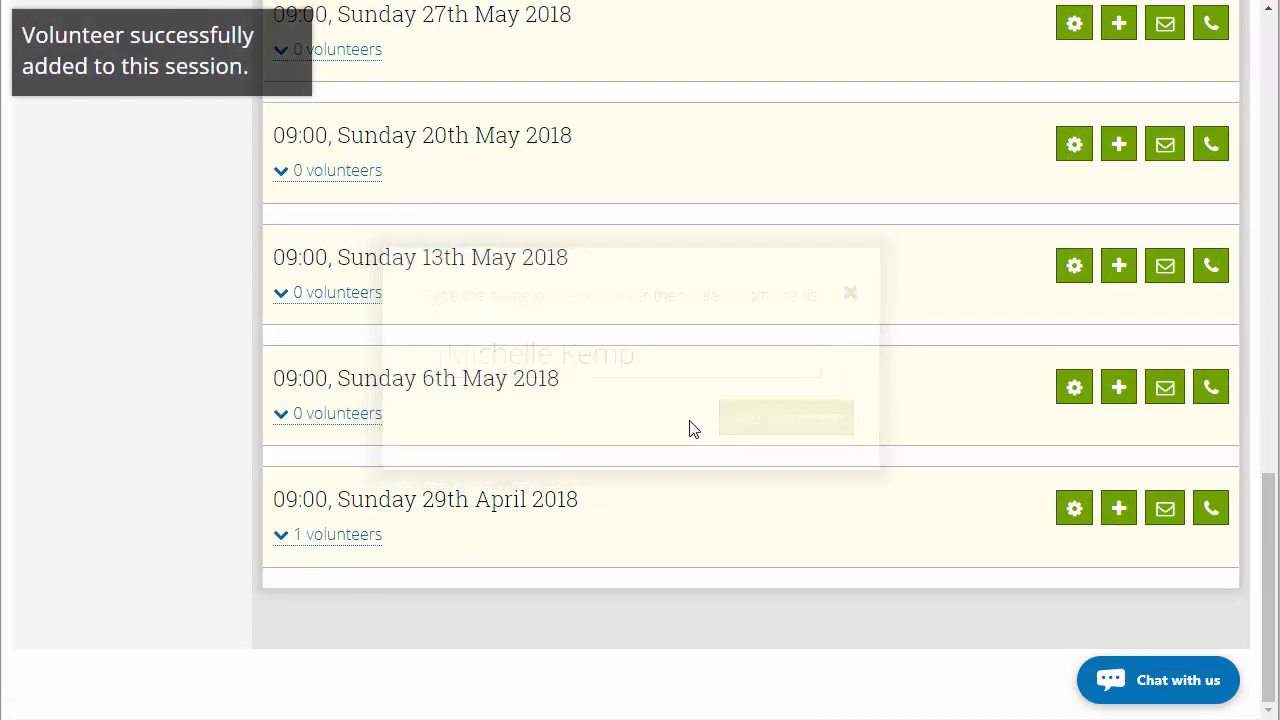
# Add a second volunteer by name to the 29th April session and expand its volunteer list
pyautogui.click(1120, 509)
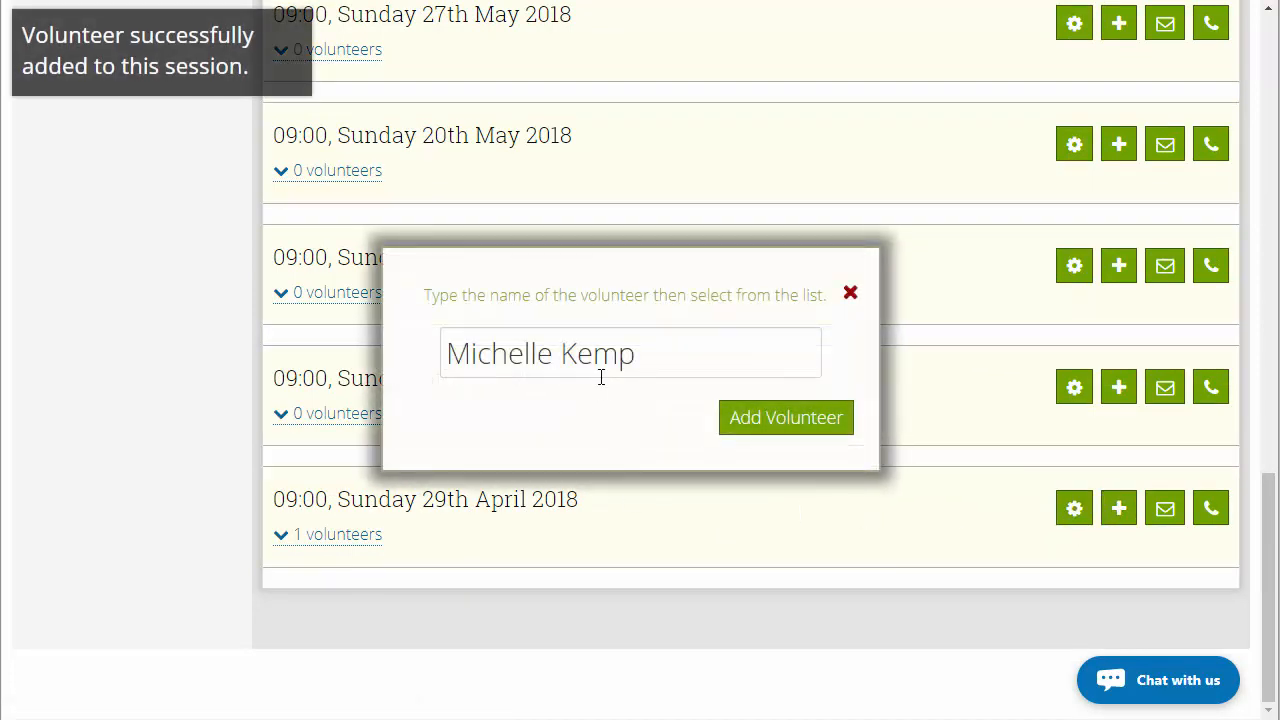
pyautogui.tripleClick(660, 356)
pyautogui.write('mich')
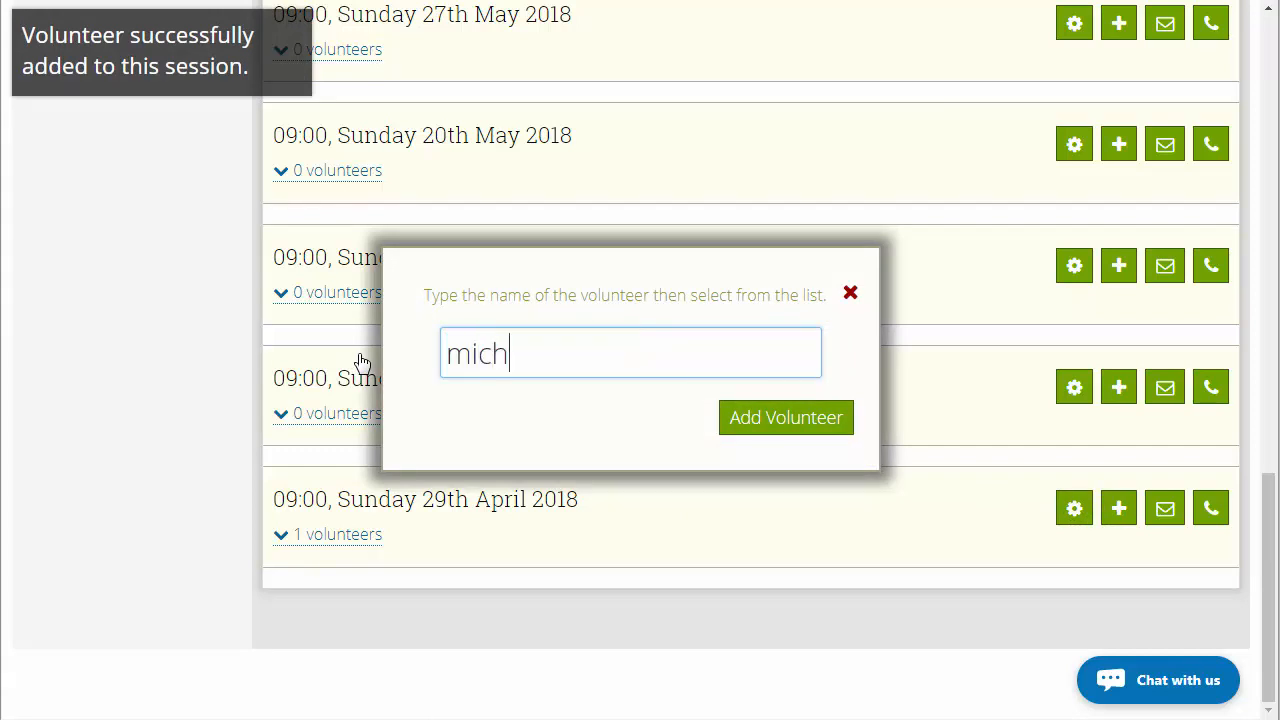
pyautogui.click(514, 430)
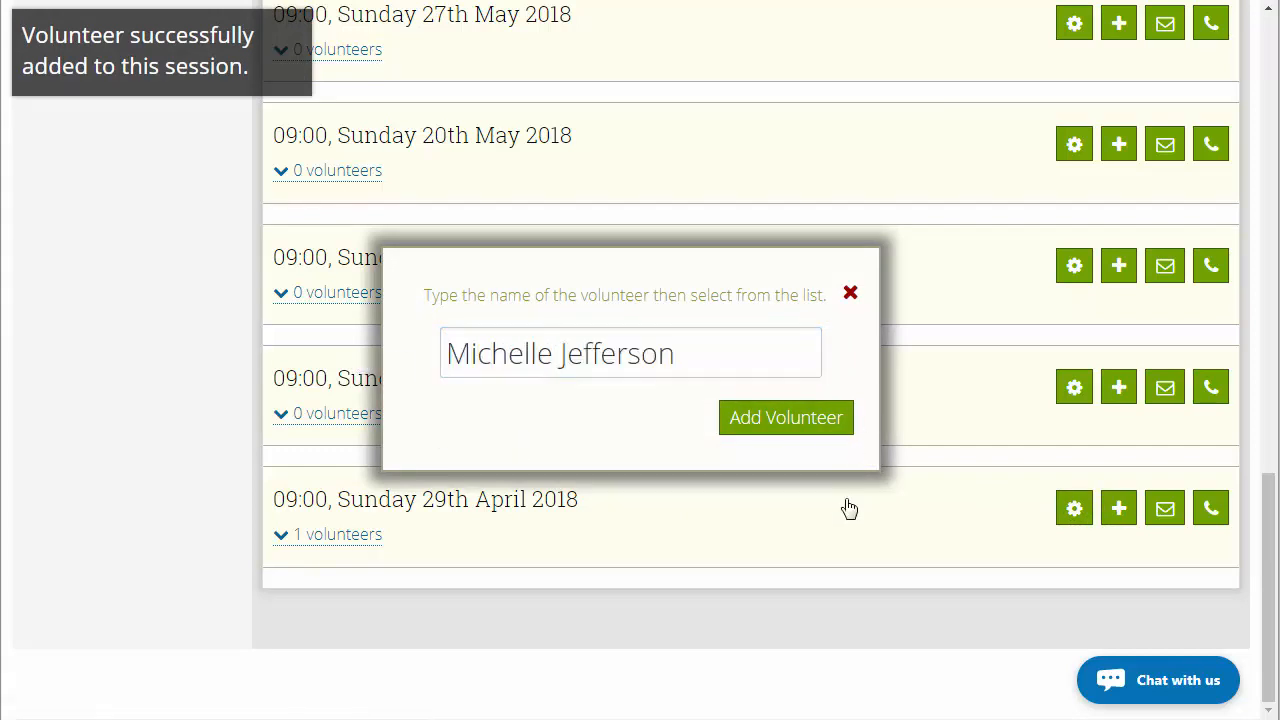
pyautogui.click(362, 543)
pyautogui.scroll(-2, 594, 526)
pyautogui.scroll(2, 594, 526)
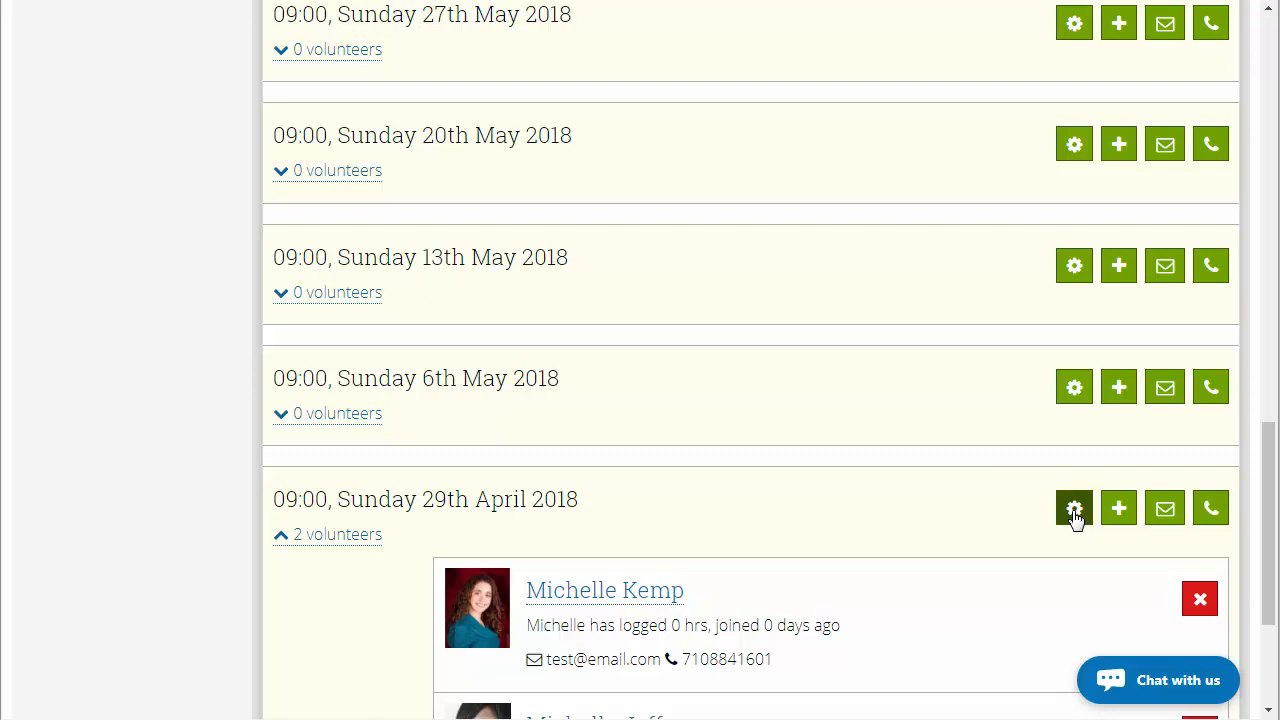
# Change the date of the 29th April session to 27/04/2018 and save it
pyautogui.click(1074, 510)
pyautogui.click(477, 338)
pyautogui.moveTo(477, 338); pyautogui.dragTo(470, 338)
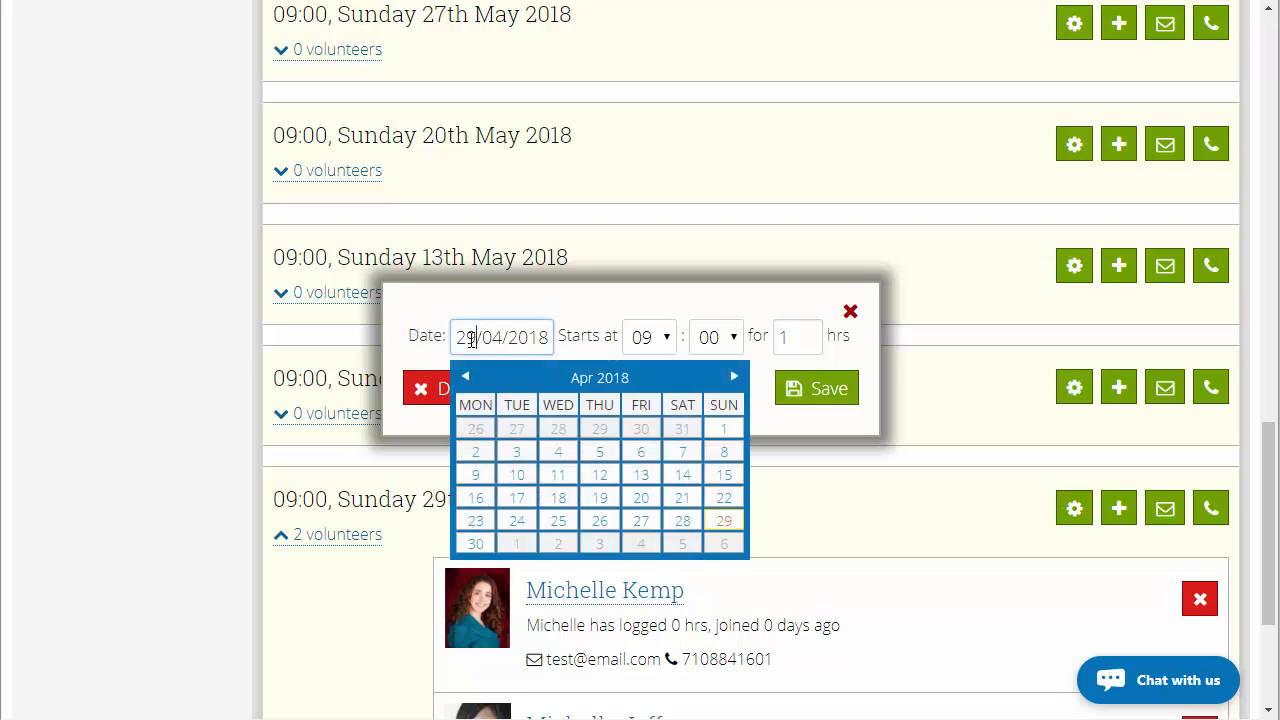
pyautogui.write('7')
pyautogui.click(832, 392)
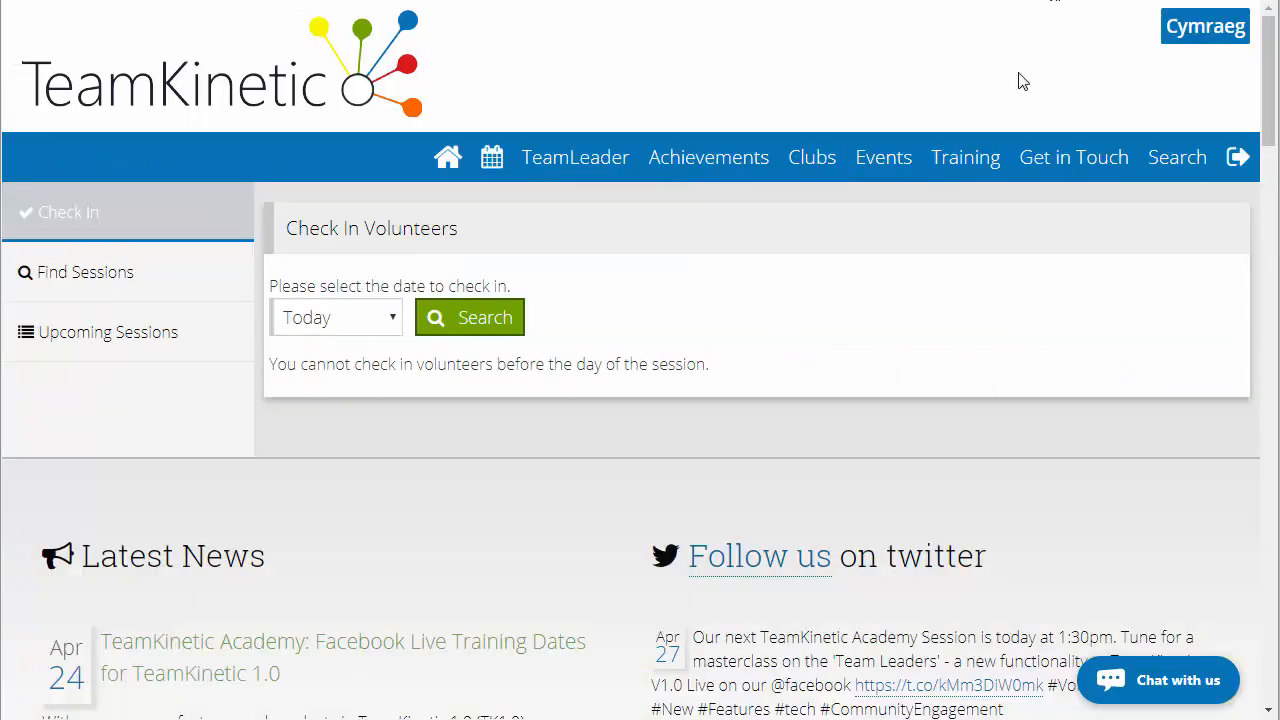
# Return to the TeamLeader's volunteer site and open the check-in list for today's Litter Picking 2 session
pyautogui.click(445, 168)
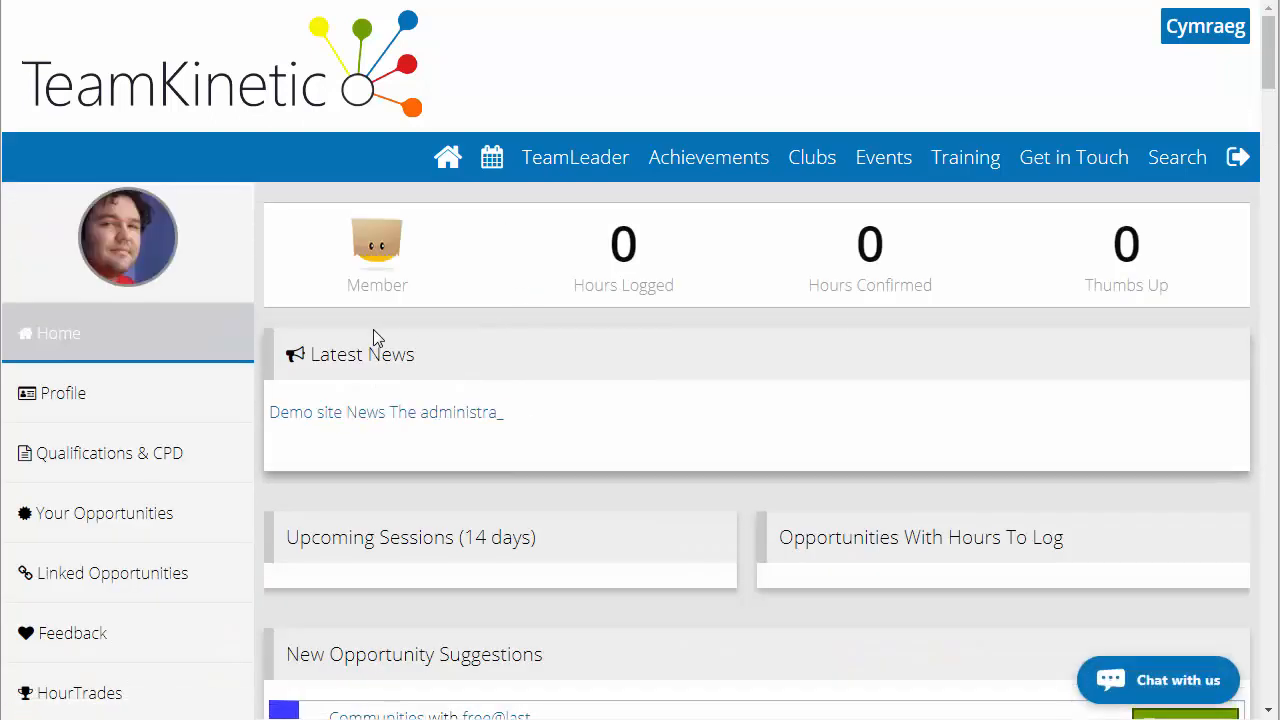
pyautogui.click(577, 170)
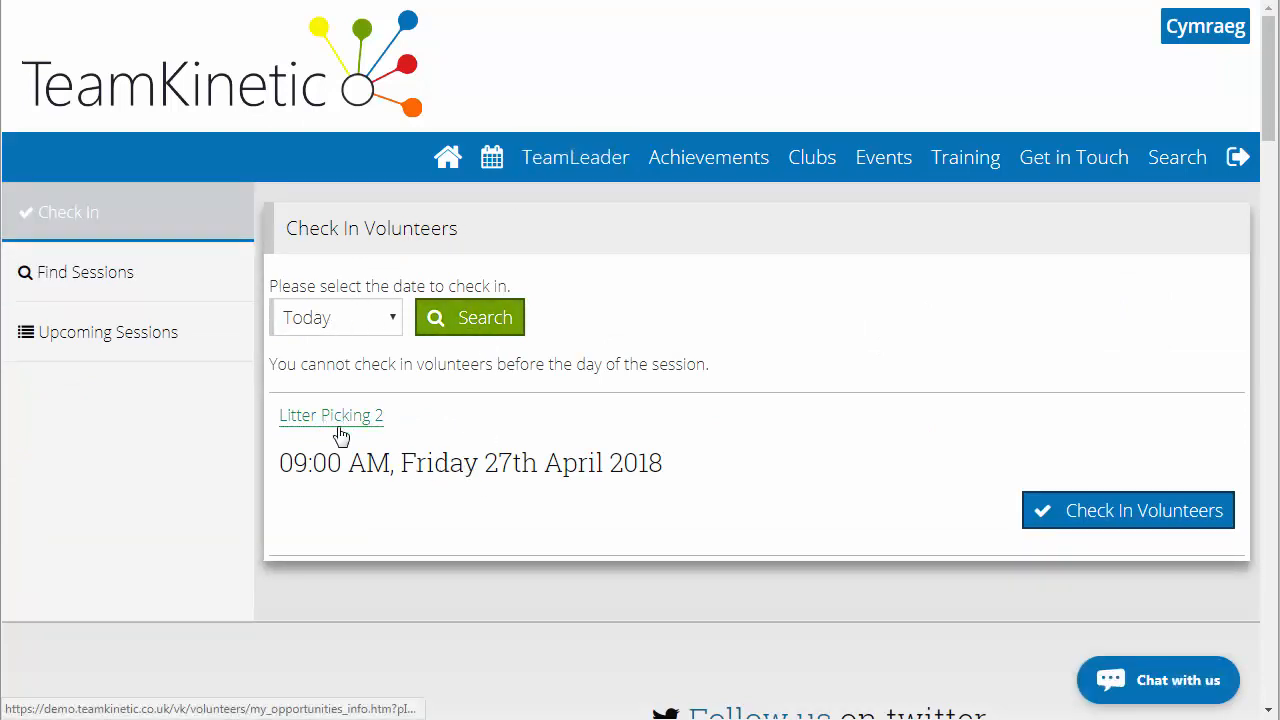
pyautogui.click(1048, 524)
pyautogui.scroll(-2, 880, 371)
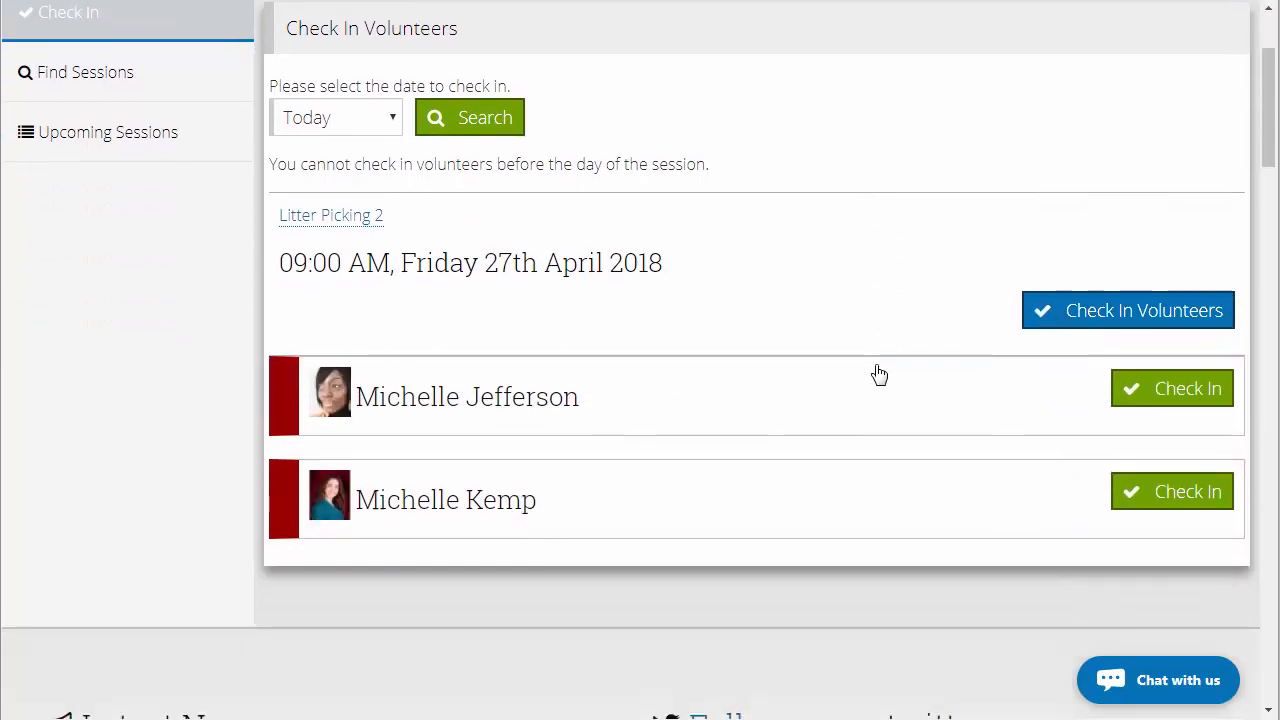
# Check in both volunteers for the Friday 27th April 2018 session
pyautogui.click(1196, 408)
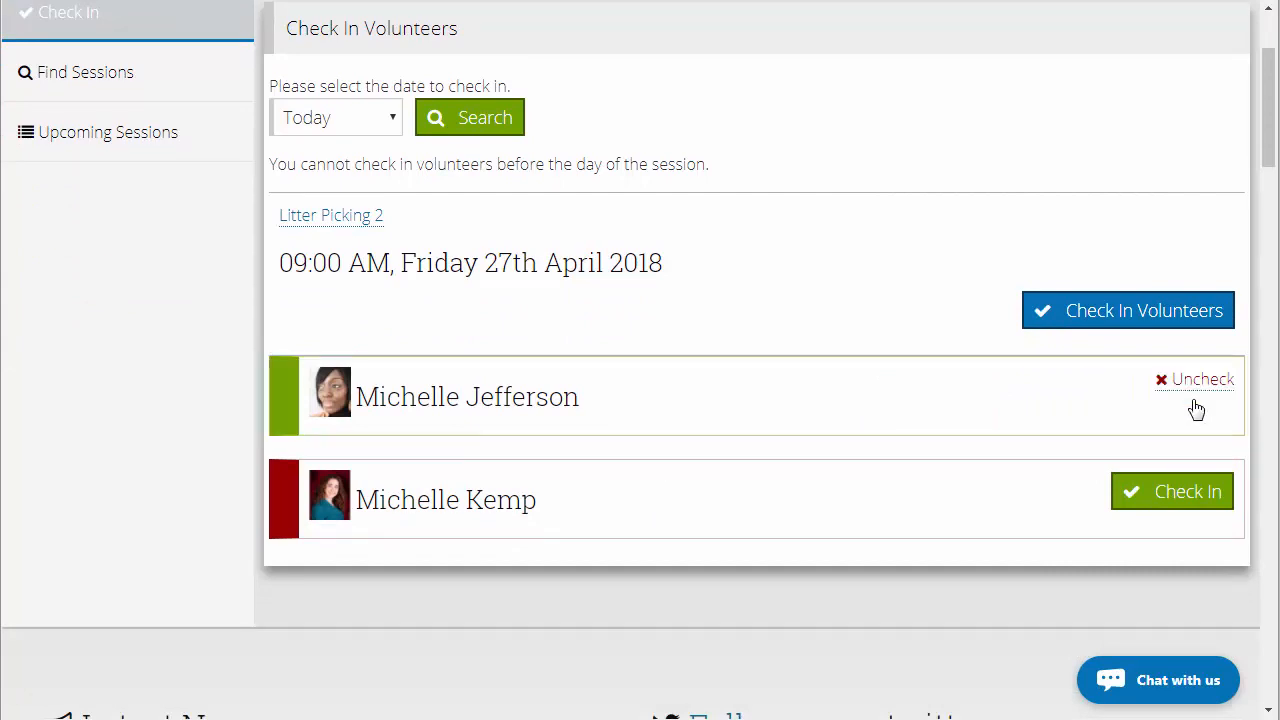
pyautogui.click(1160, 502)
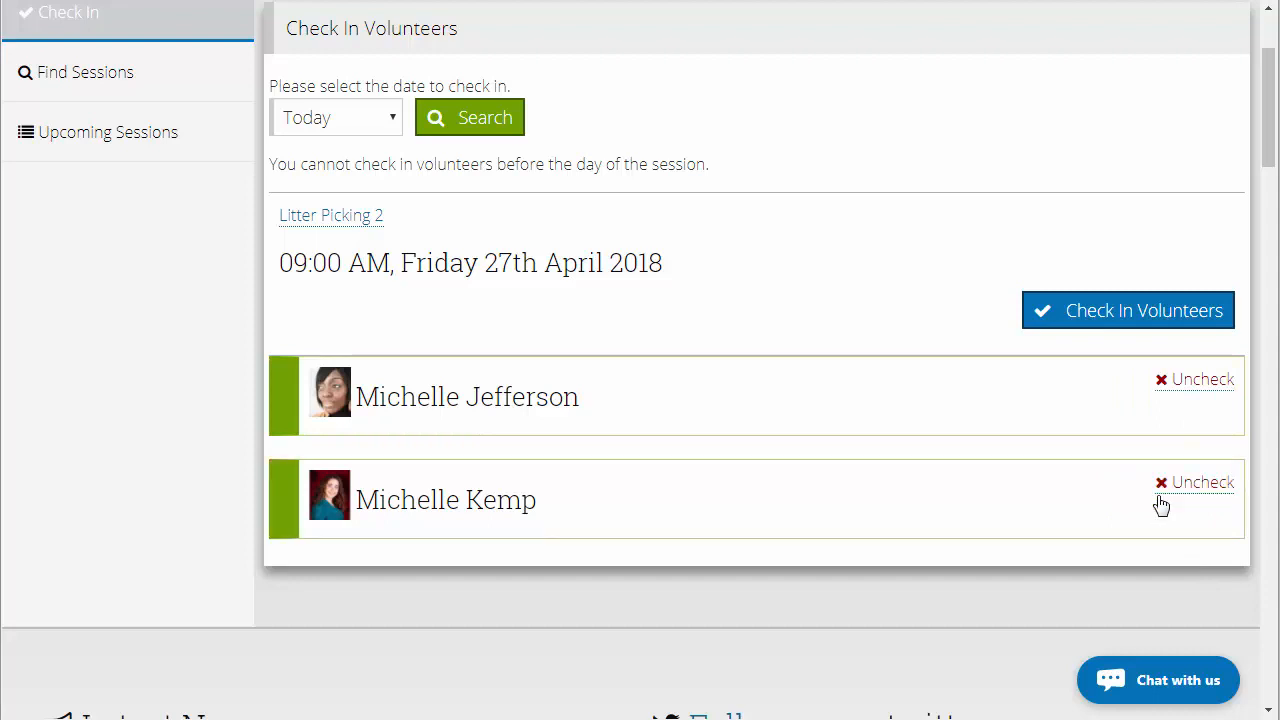
pyautogui.scroll(2, 951, 509)
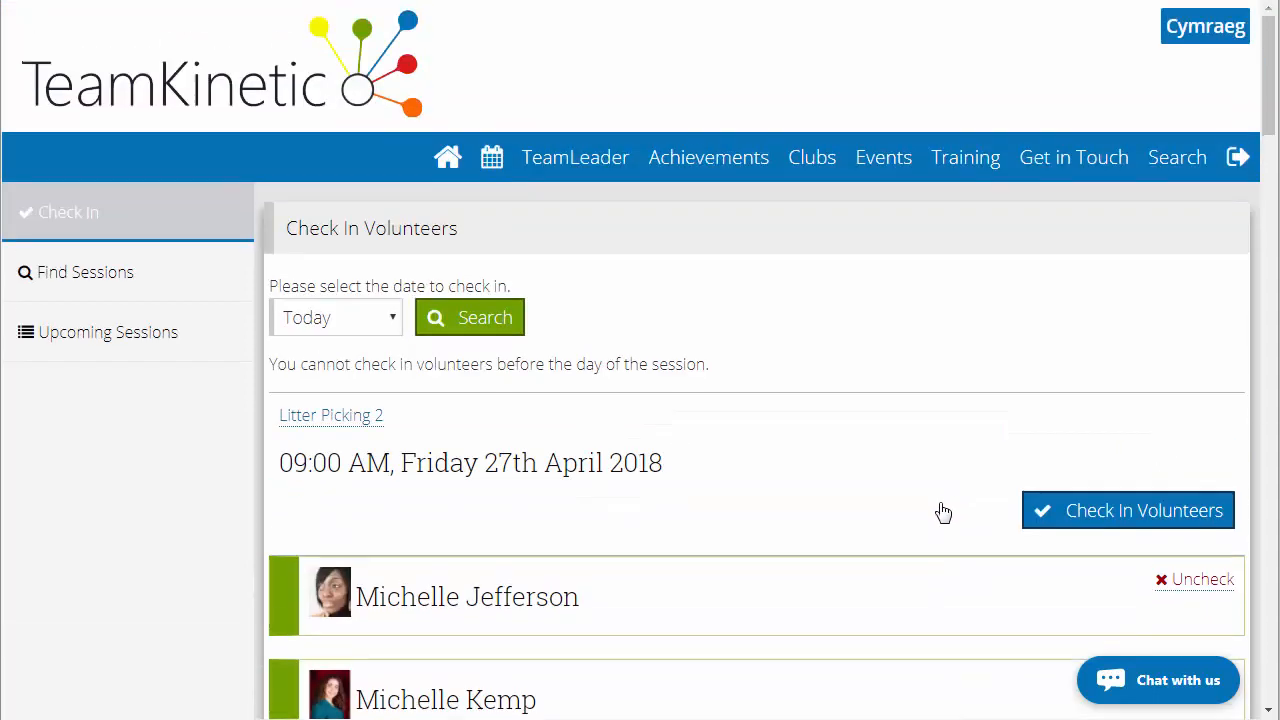